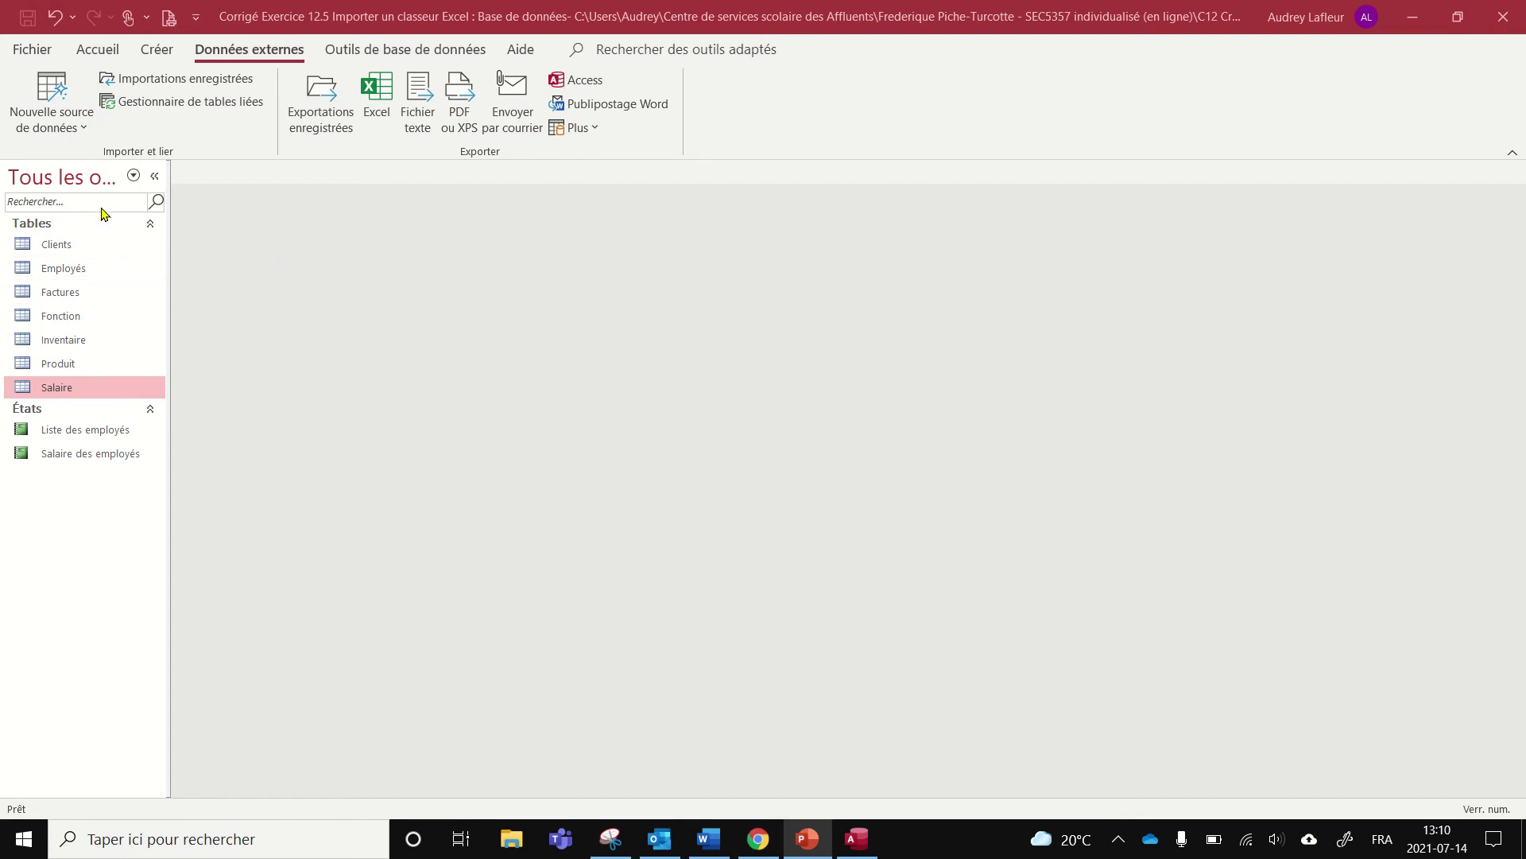
Step: In the Access window, open the new data source options to reach the Excel file import
{"action": "left_click", "coordinate": [260, 57]}
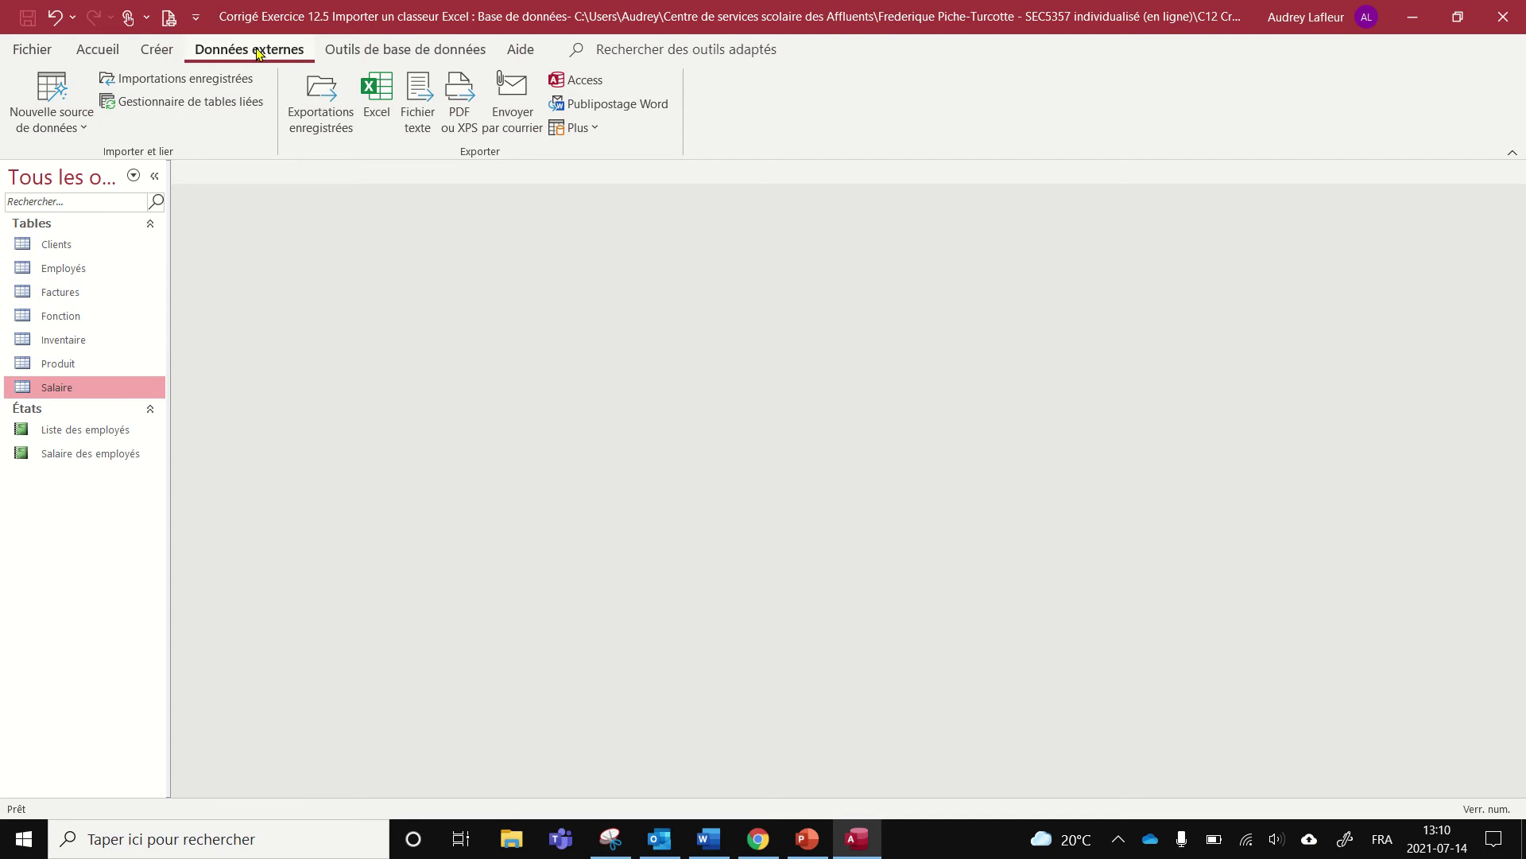
{"action": "left_click", "coordinate": [58, 102]}
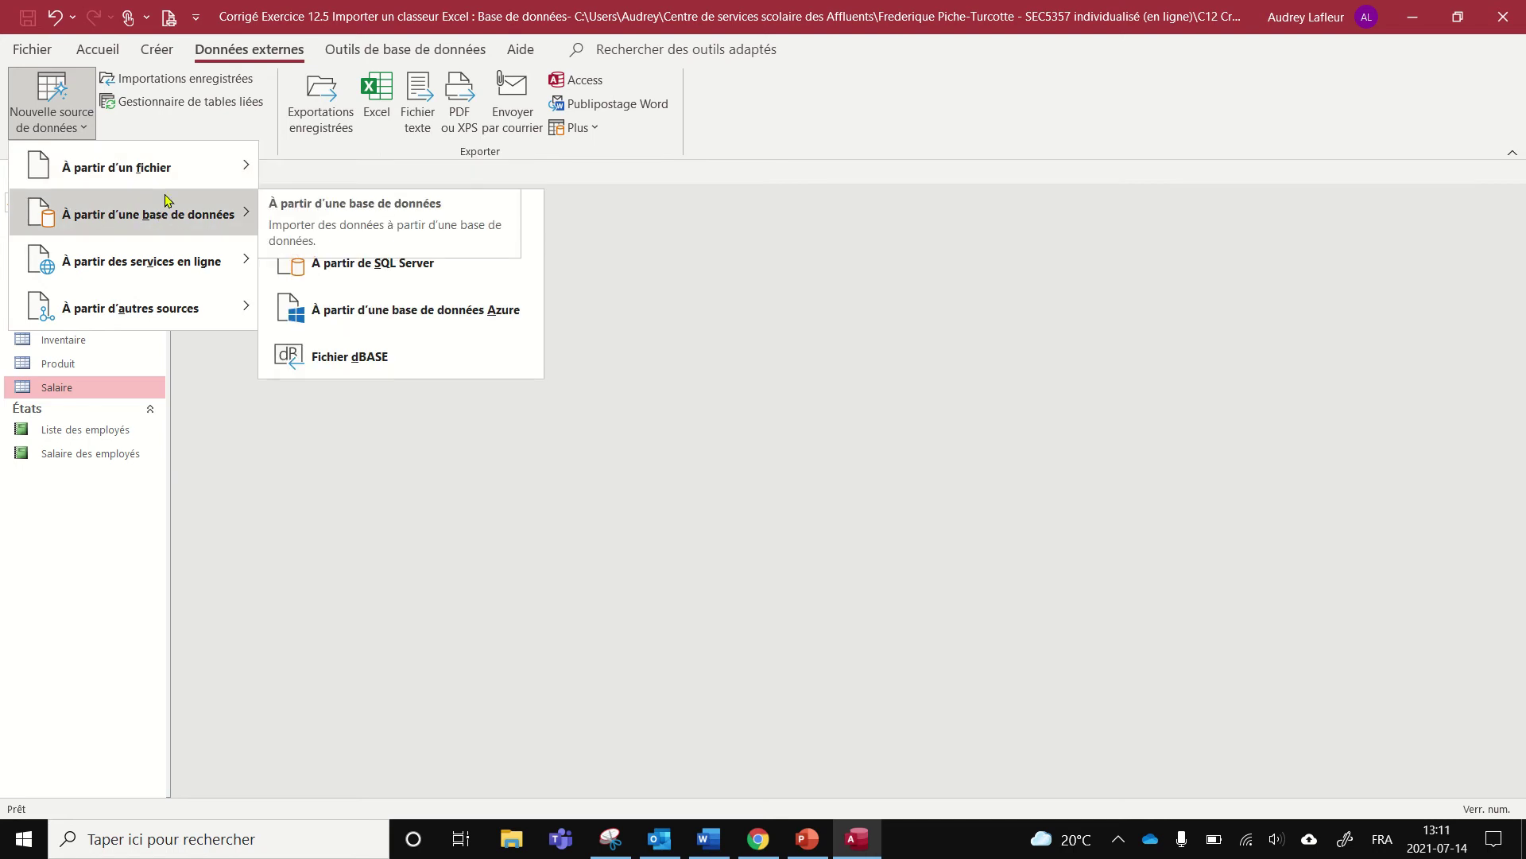
{"action": "mouse_move", "coordinate": [131, 167]}
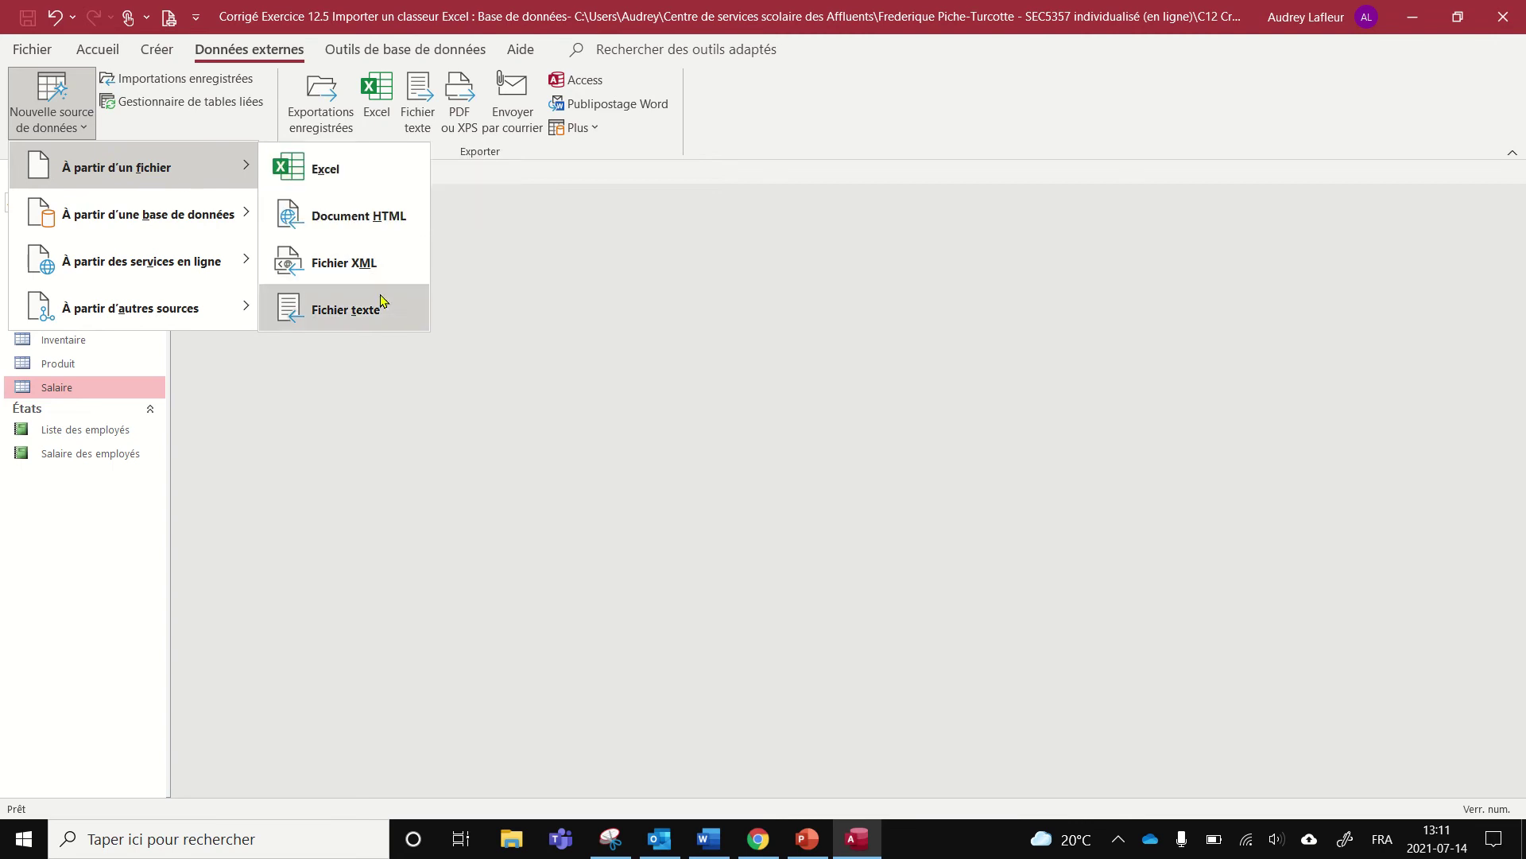
Step: Choose Rémunération.xlsx as the Excel source workbook, importing into a new table
{"action": "left_click", "coordinate": [334, 174]}
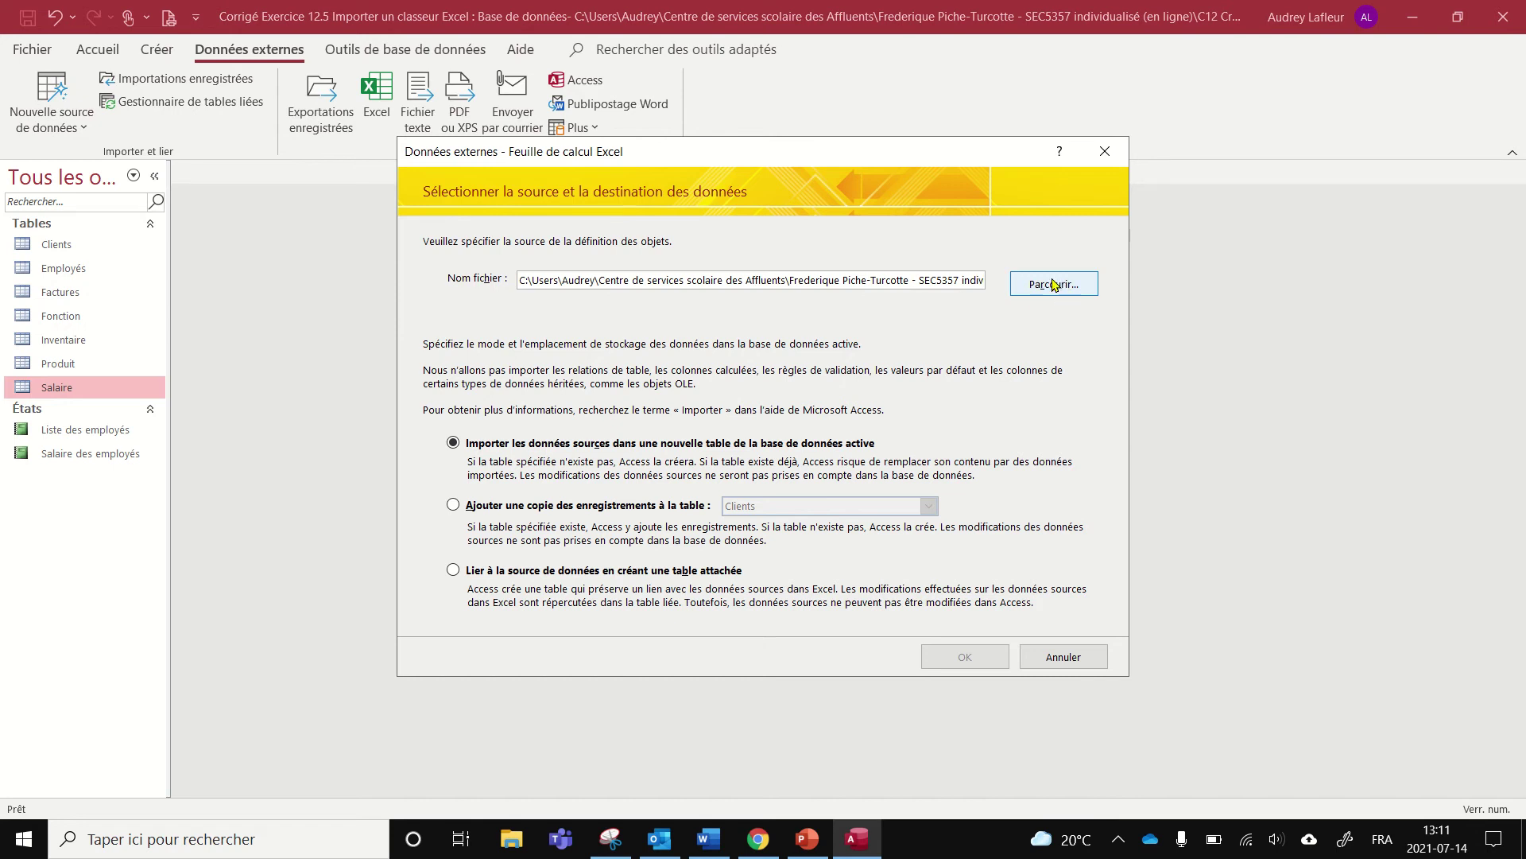
{"action": "left_click", "coordinate": [1053, 285]}
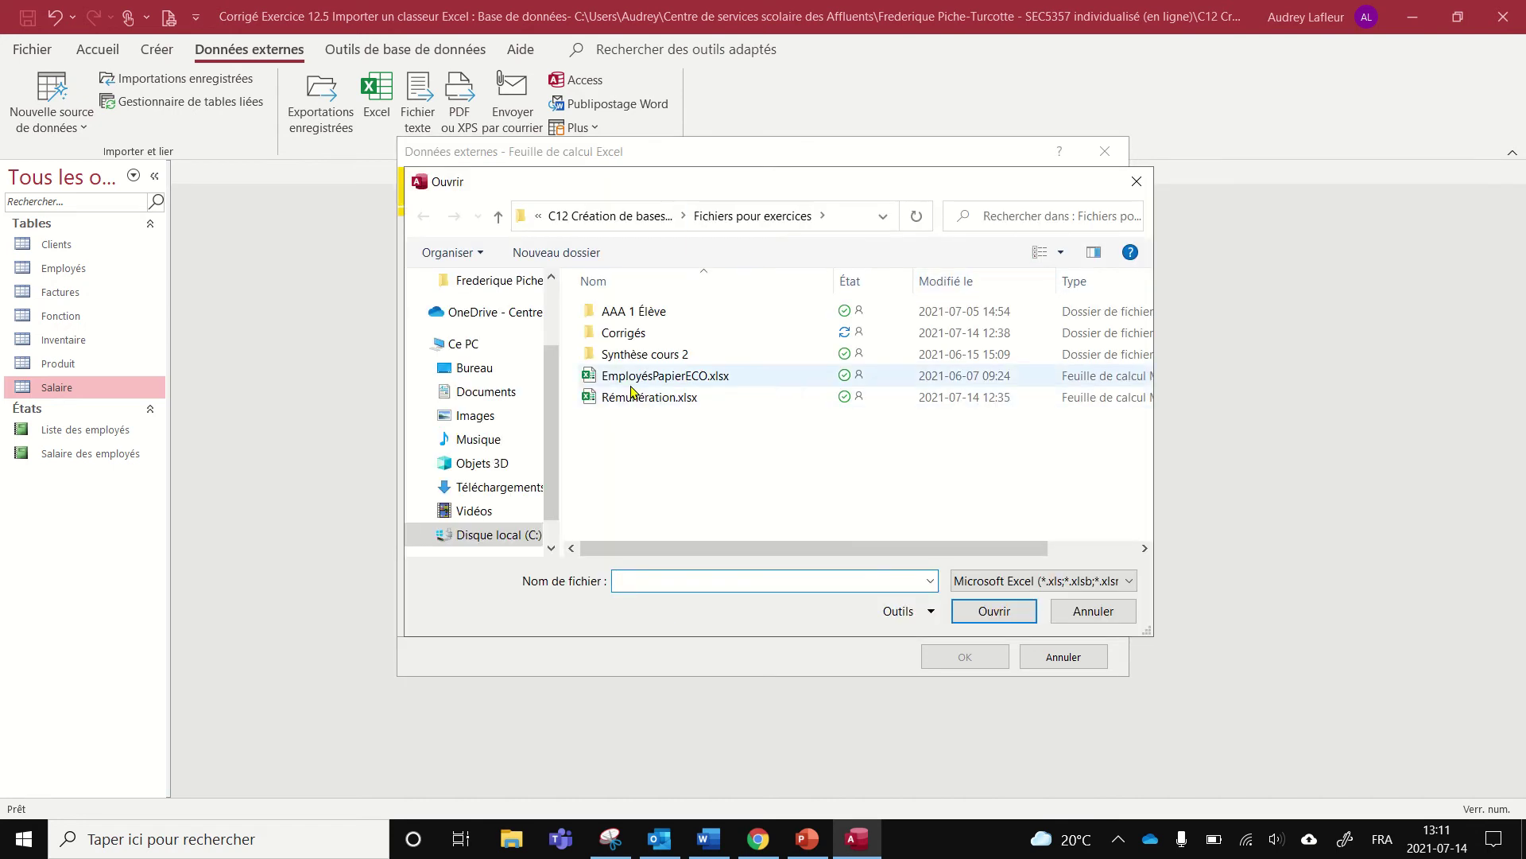
{"action": "left_click", "coordinate": [632, 395]}
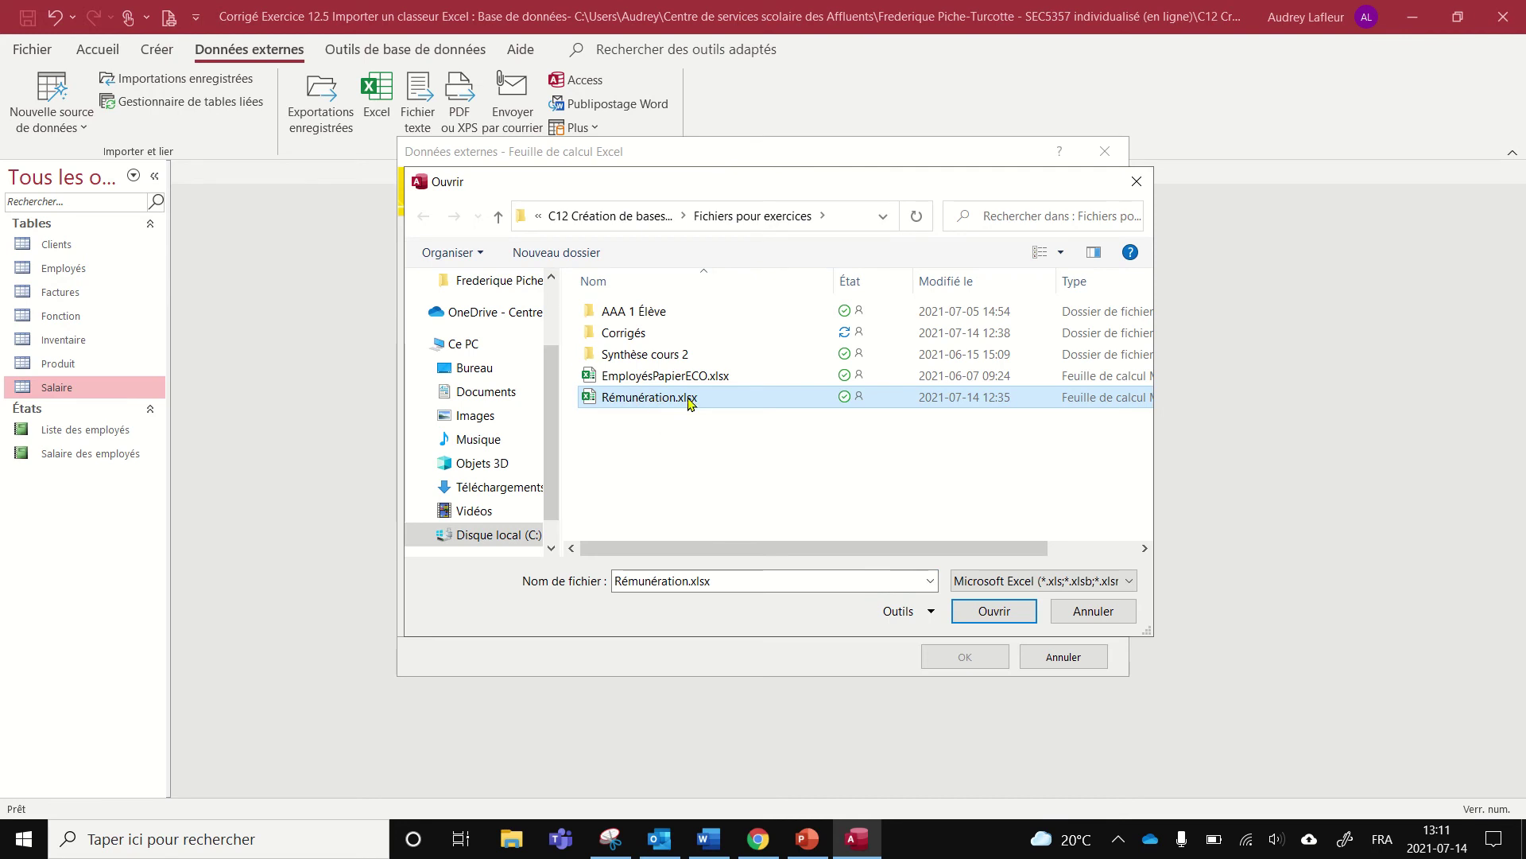
{"action": "left_click", "coordinate": [994, 612]}
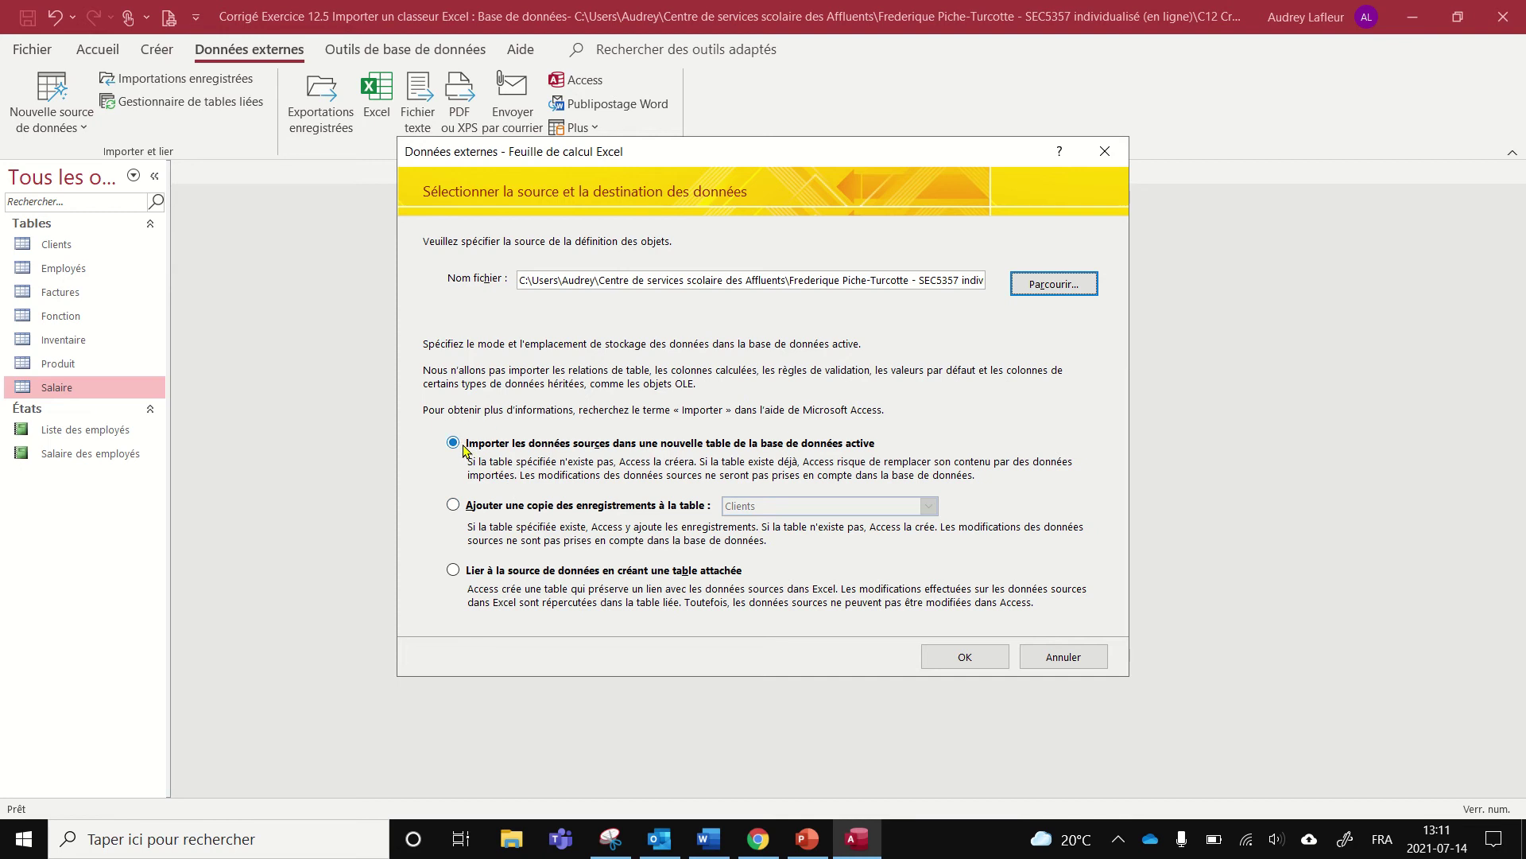
Step: Confirm the import into a new table and keep the first row as column headings
{"action": "left_click", "coordinate": [453, 443]}
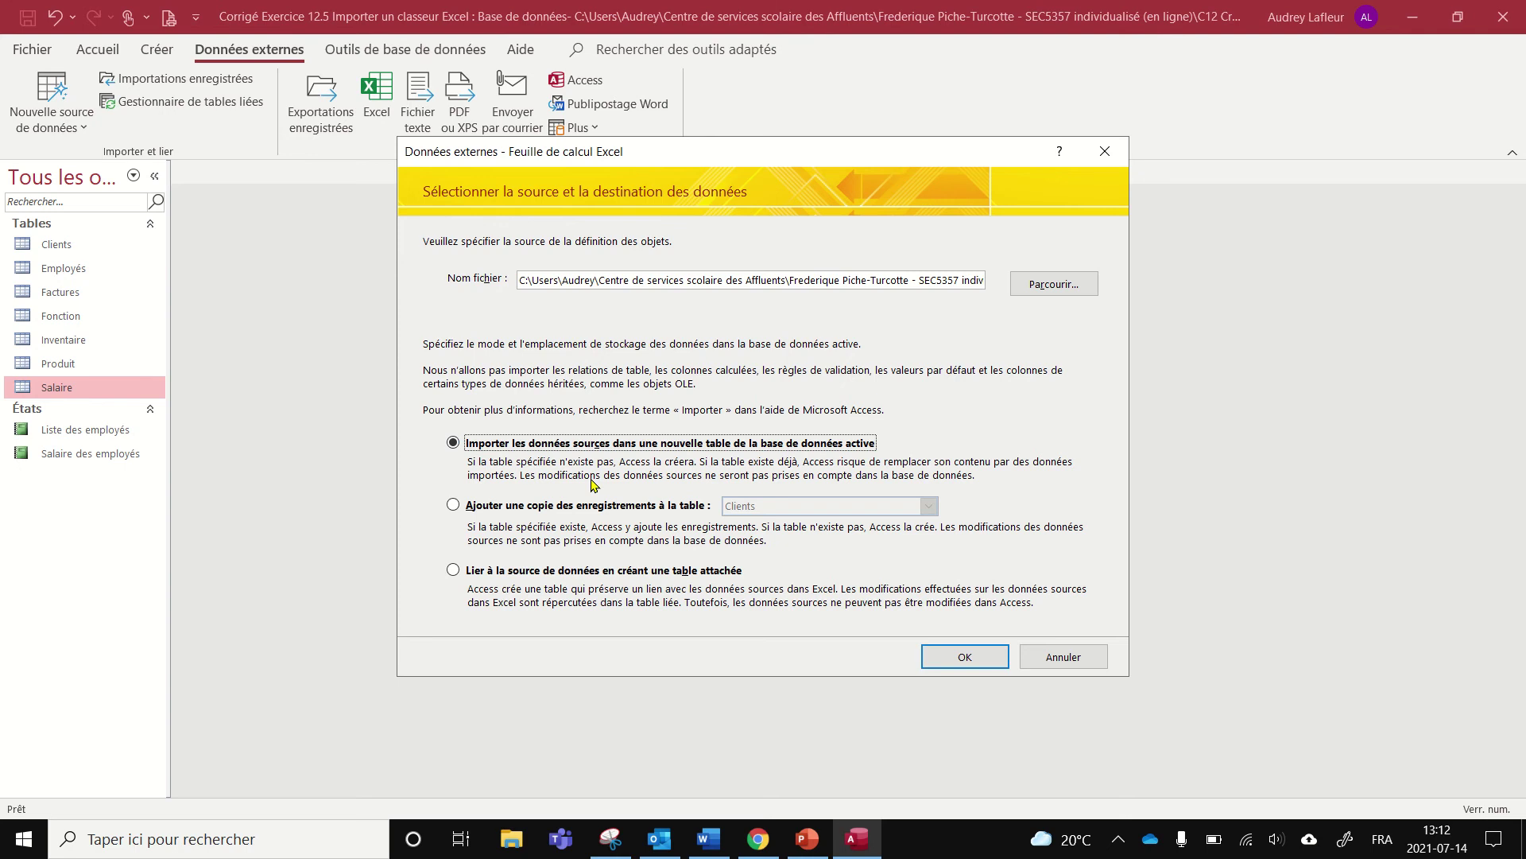
{"action": "left_click", "coordinate": [964, 659]}
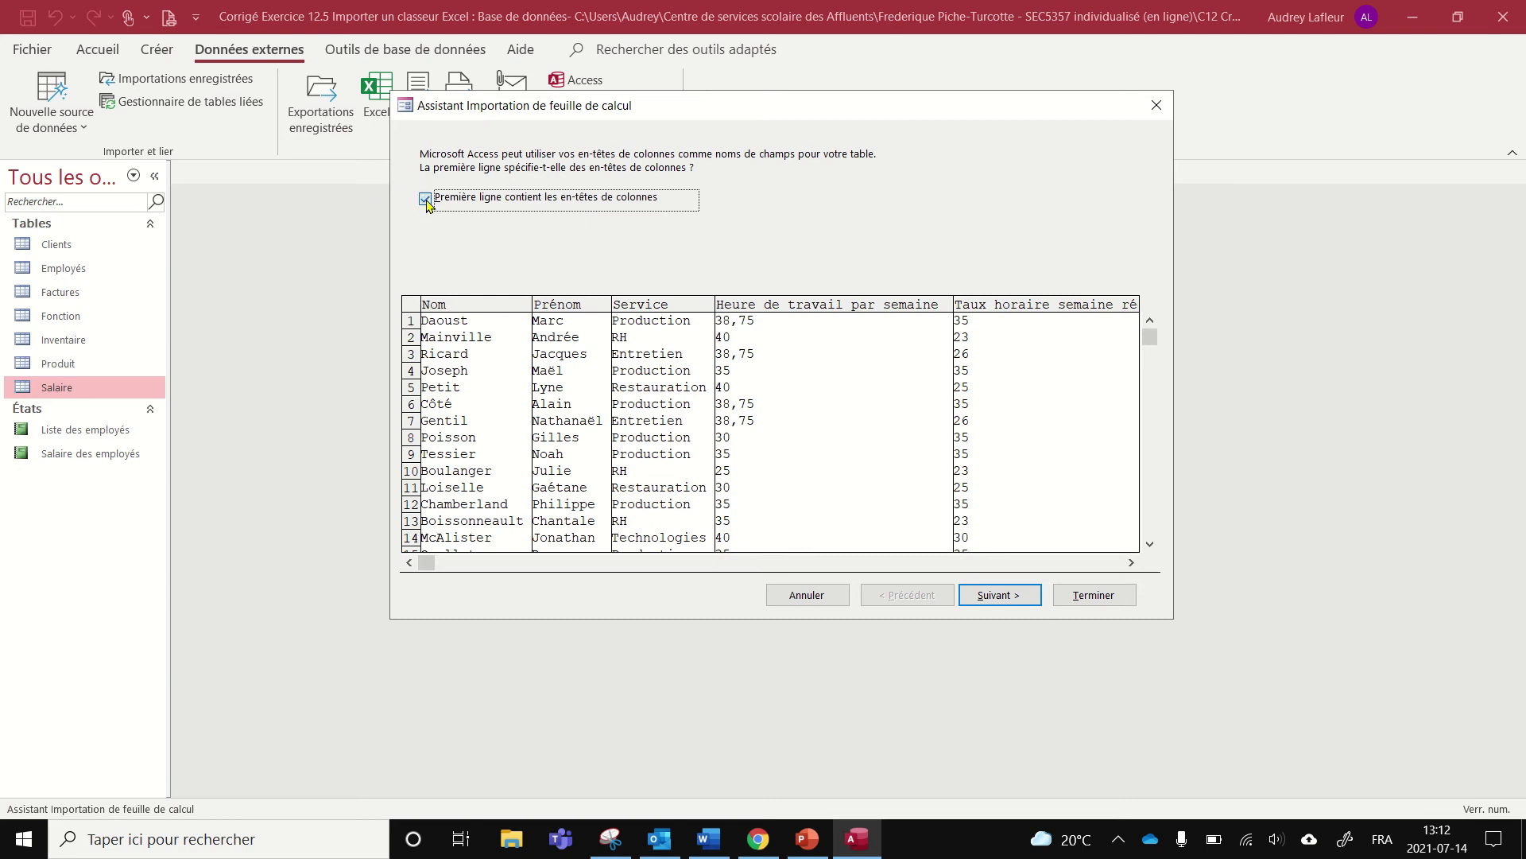
{"action": "left_click", "coordinate": [426, 200]}
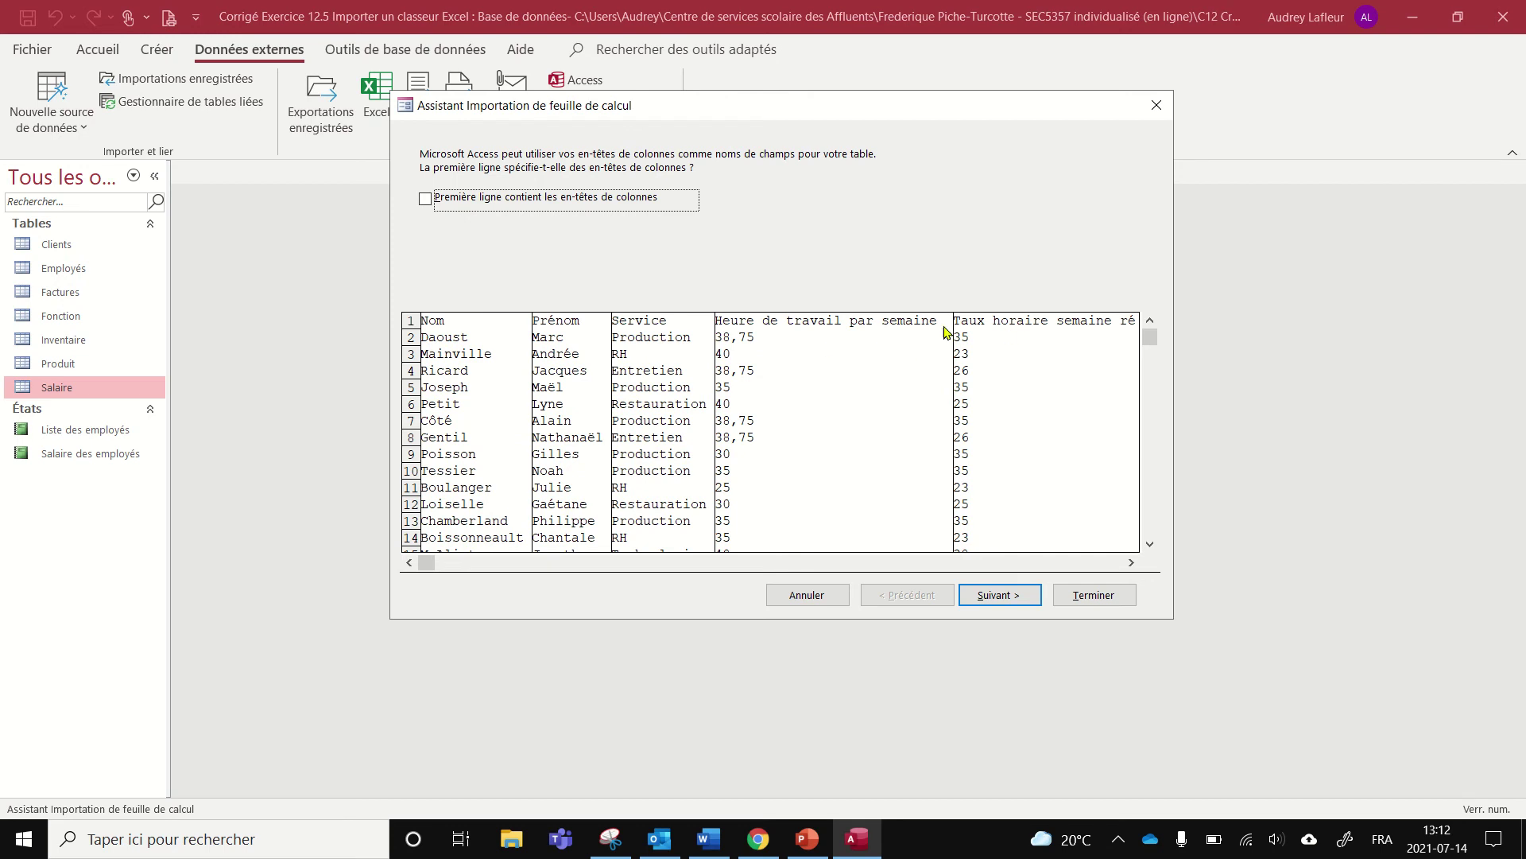
{"action": "left_click", "coordinate": [426, 199]}
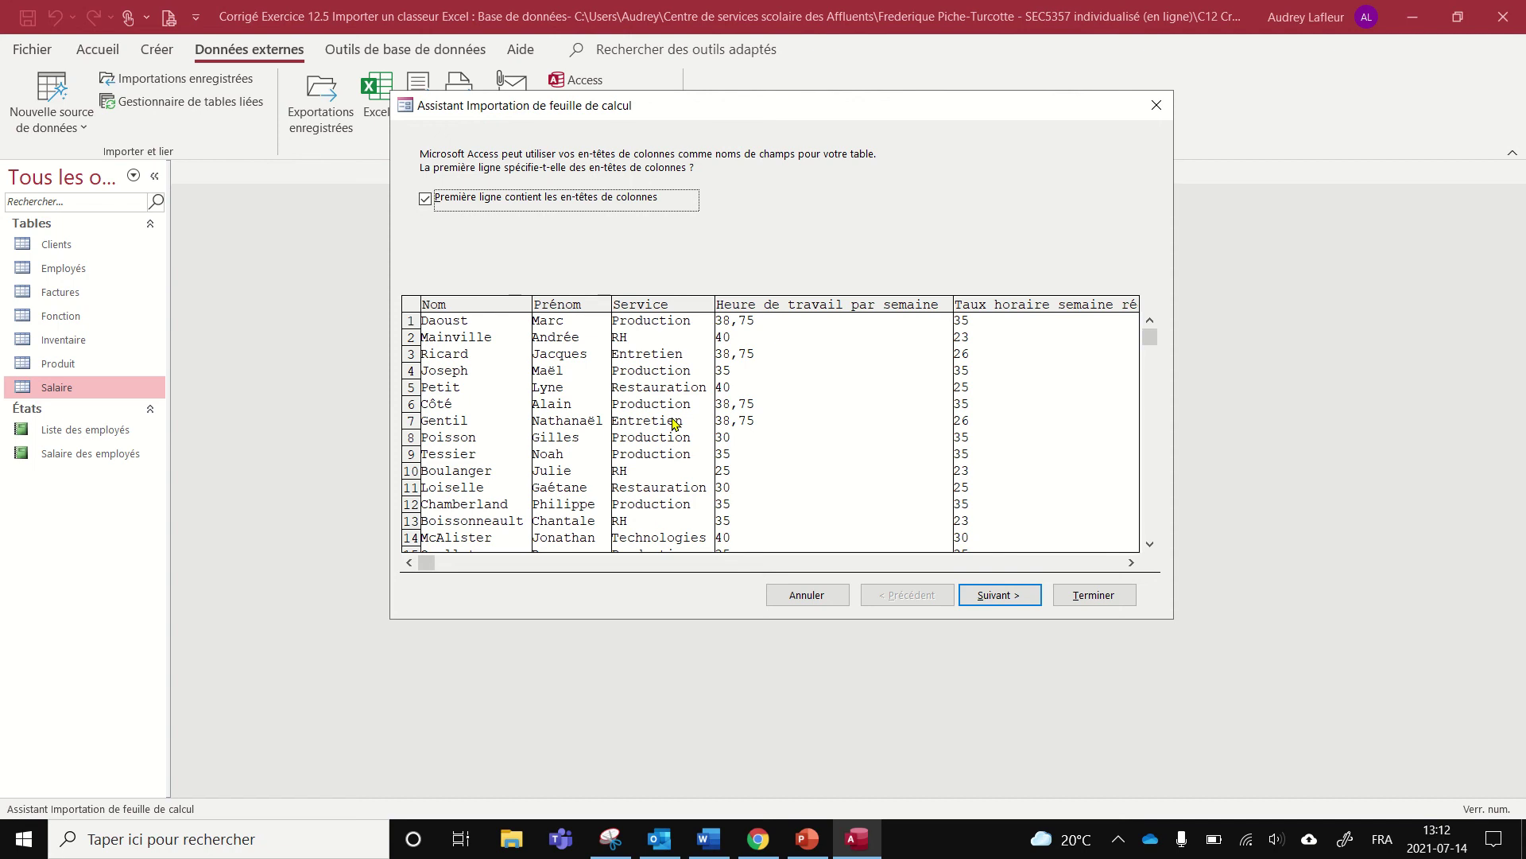
{"action": "left_click", "coordinate": [1008, 597]}
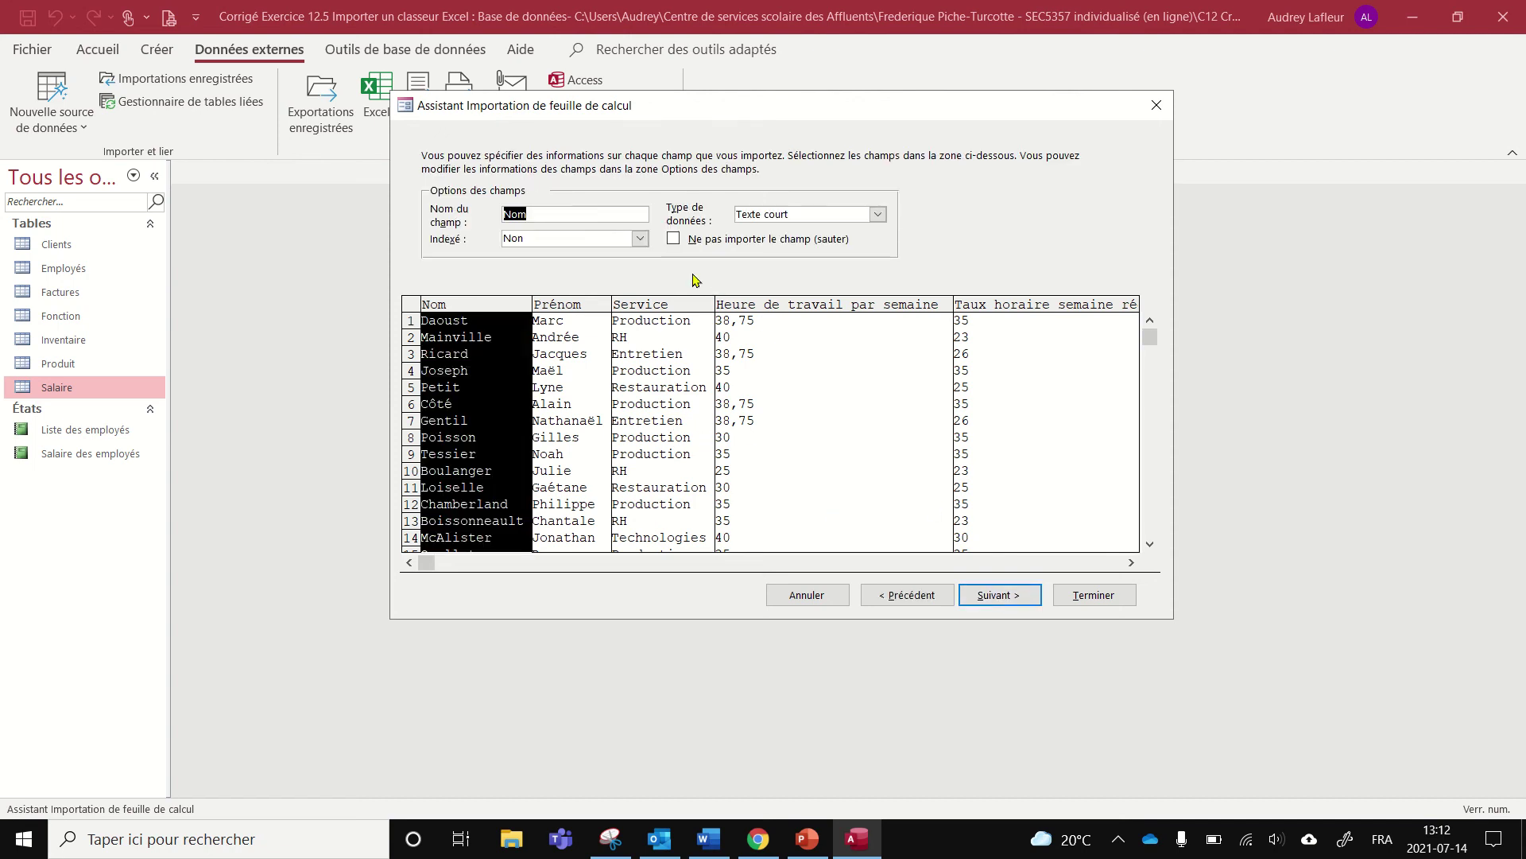
Step: Review the Prénom, Service and Nom field settings, leaving Service as short text
{"action": "left_click", "coordinate": [546, 302]}
{"action": "left_click", "coordinate": [647, 311]}
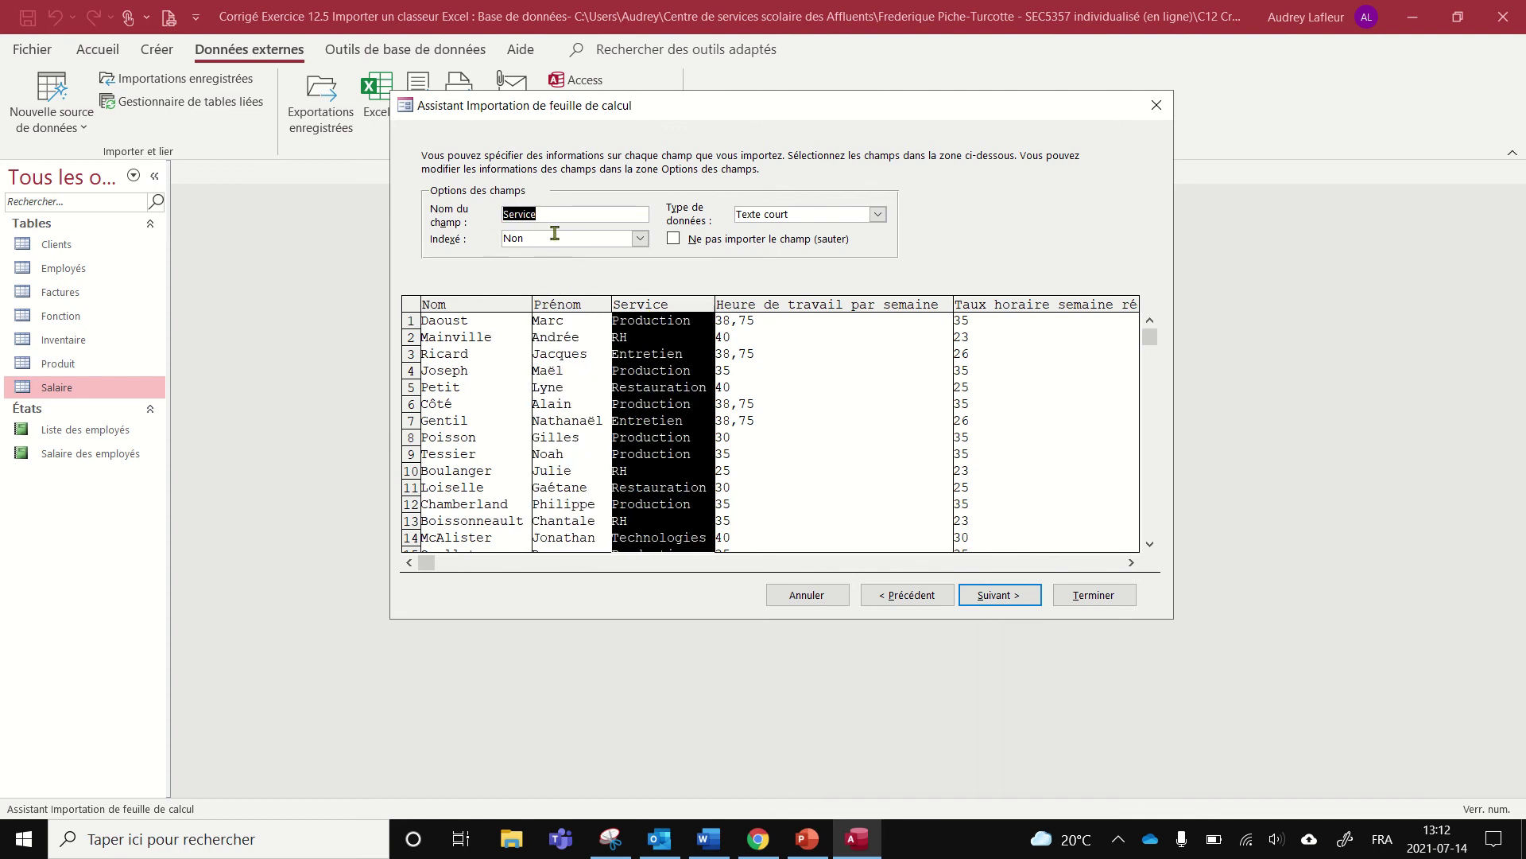
{"action": "left_click", "coordinate": [875, 214]}
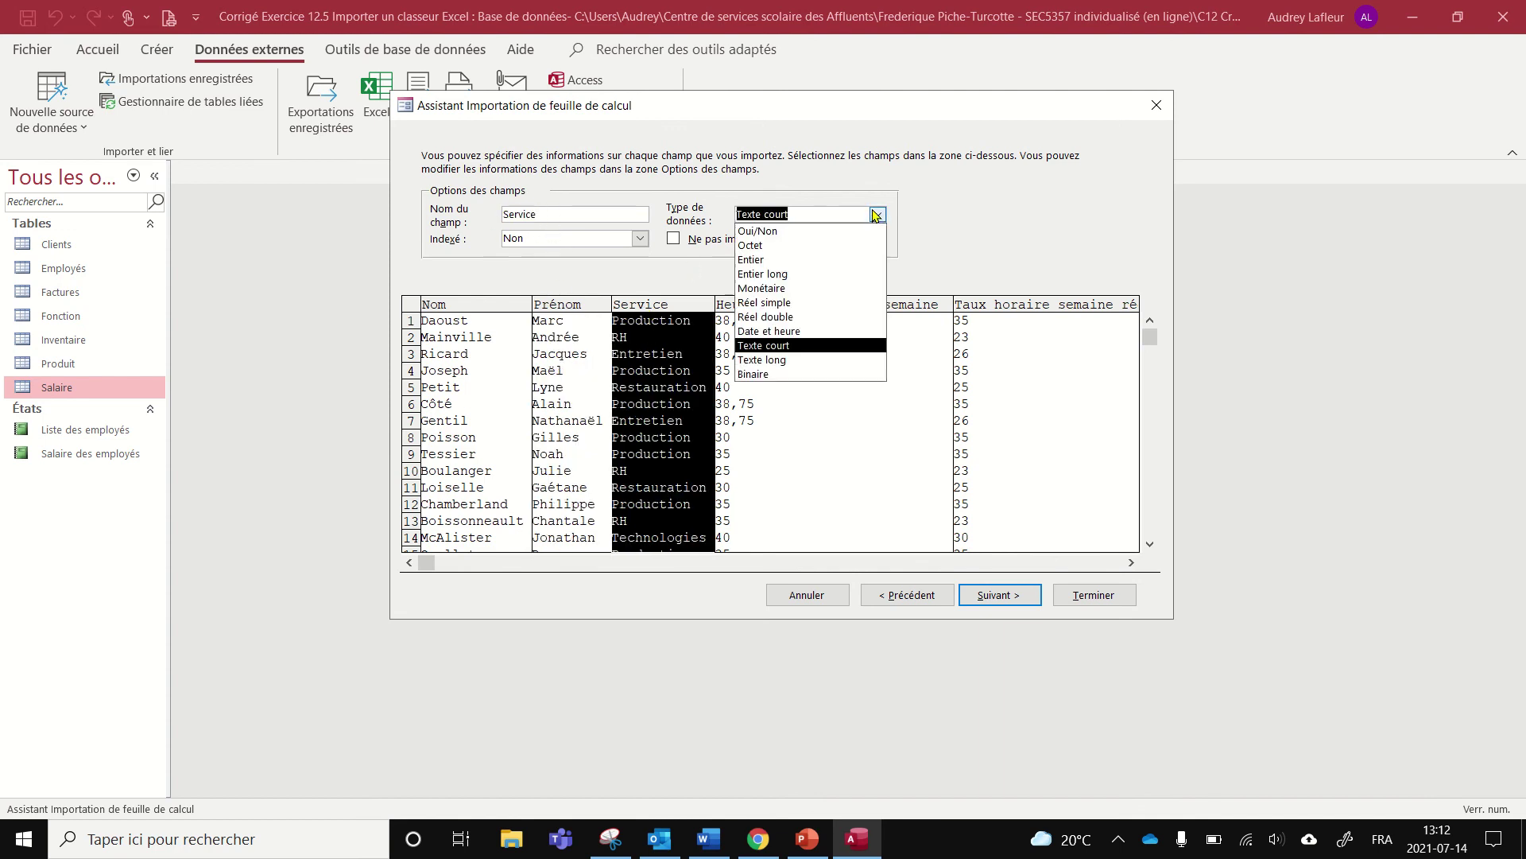
{"action": "left_click", "coordinate": [875, 215]}
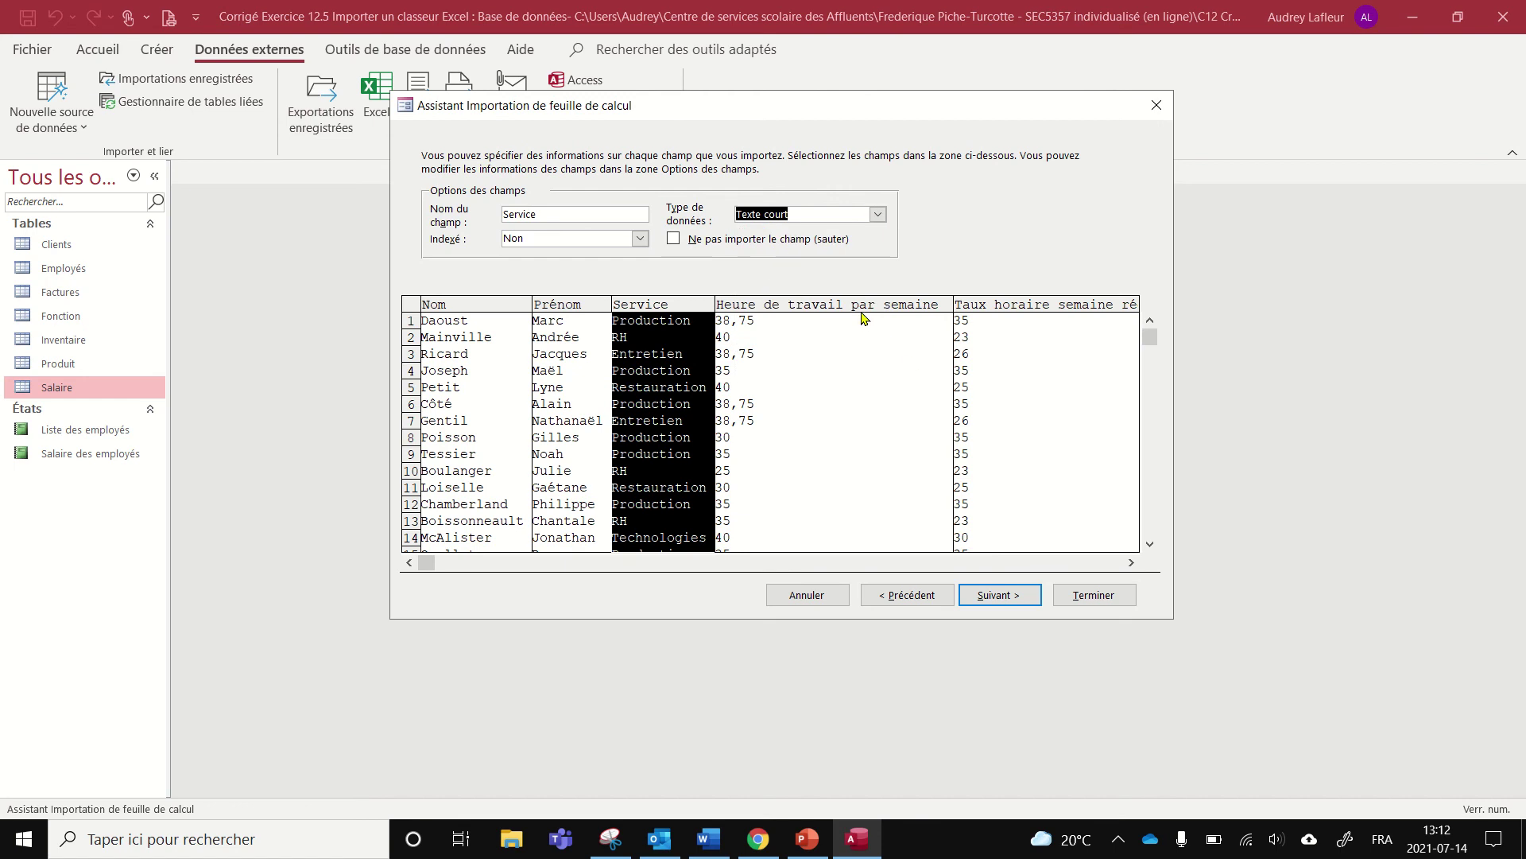
{"action": "left_click", "coordinate": [426, 304]}
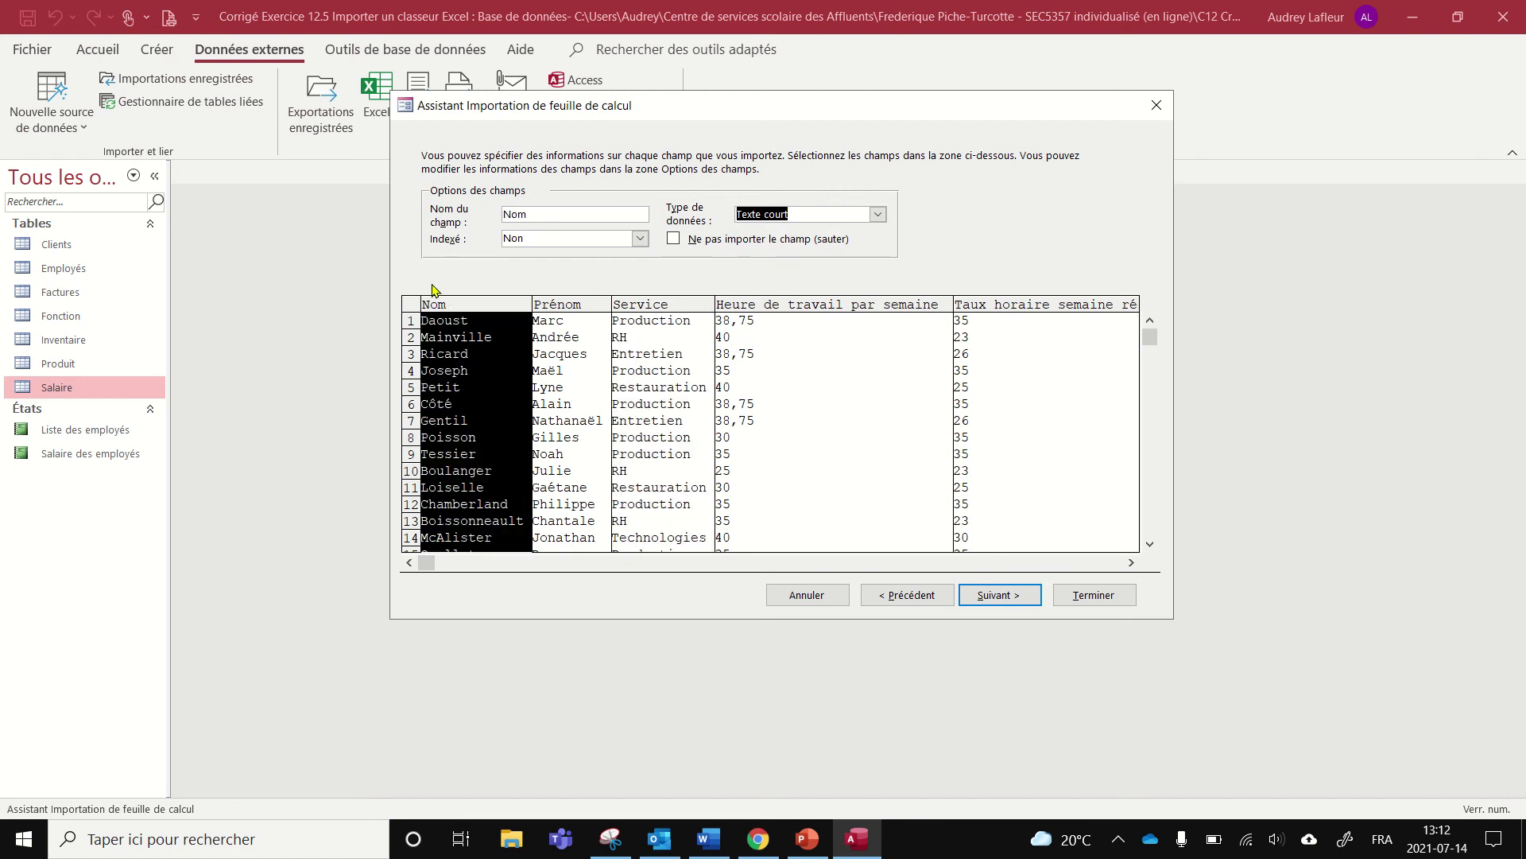
{"action": "left_click", "coordinate": [1000, 595]}
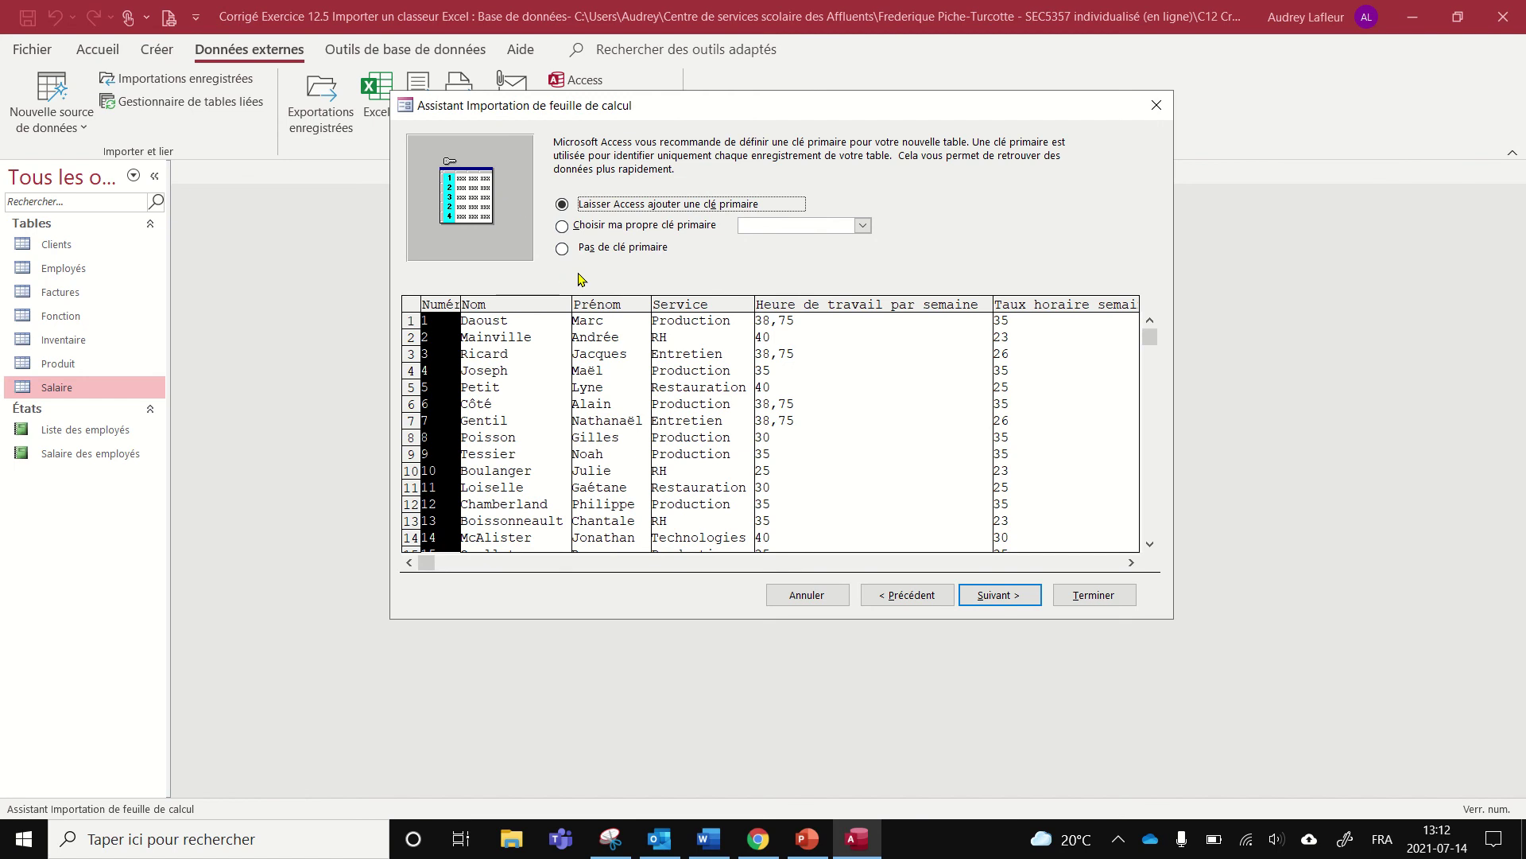
Step: Try Nom as the primary key, then let Access add its own primary key instead
{"action": "left_click", "coordinate": [574, 227]}
{"action": "left_click", "coordinate": [864, 228]}
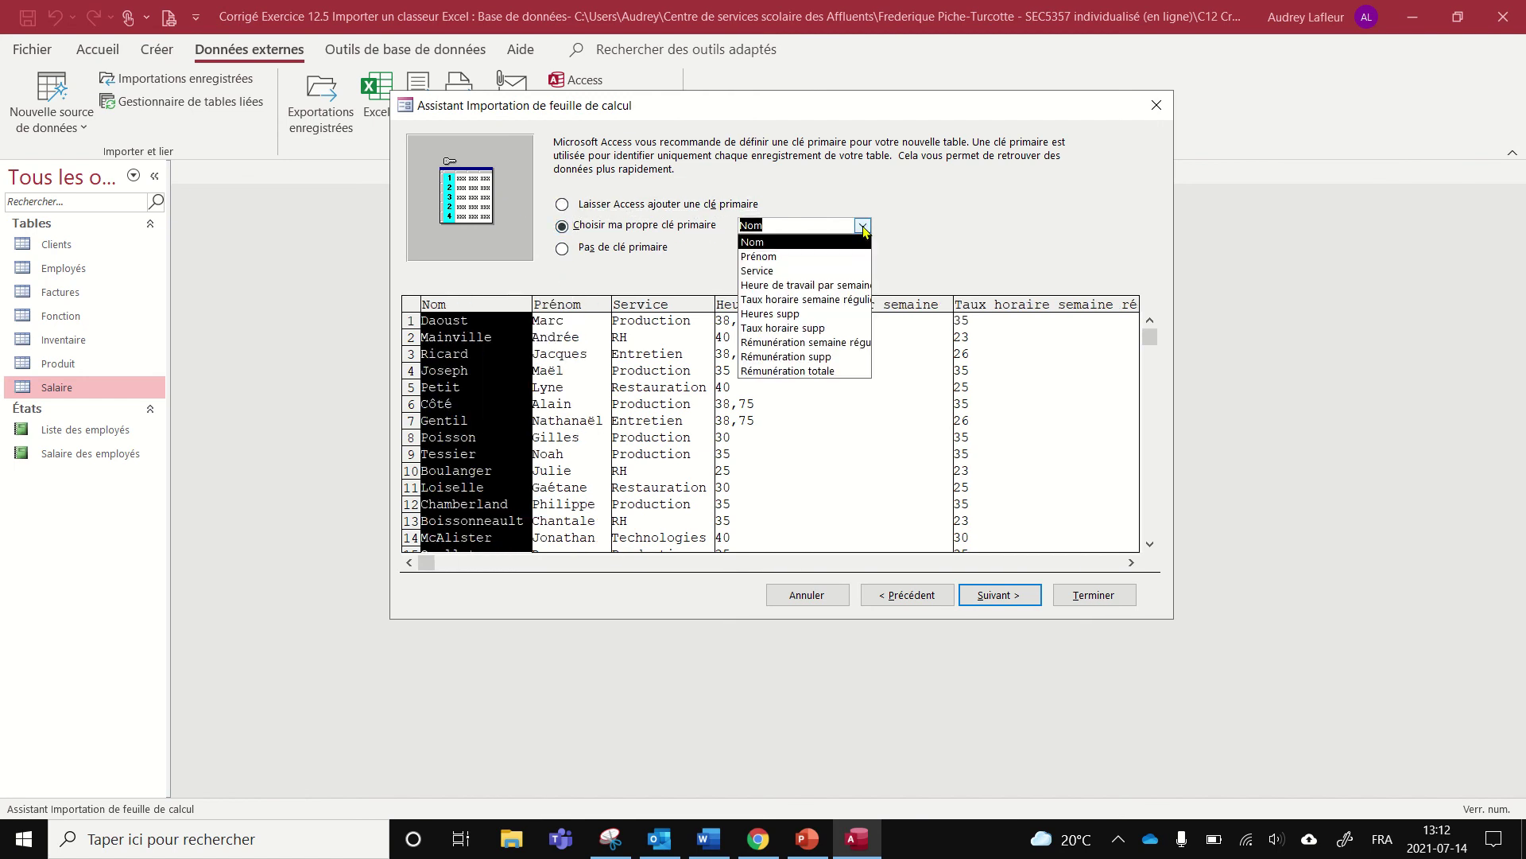
{"action": "left_click", "coordinate": [864, 229]}
{"action": "left_click", "coordinate": [564, 205]}
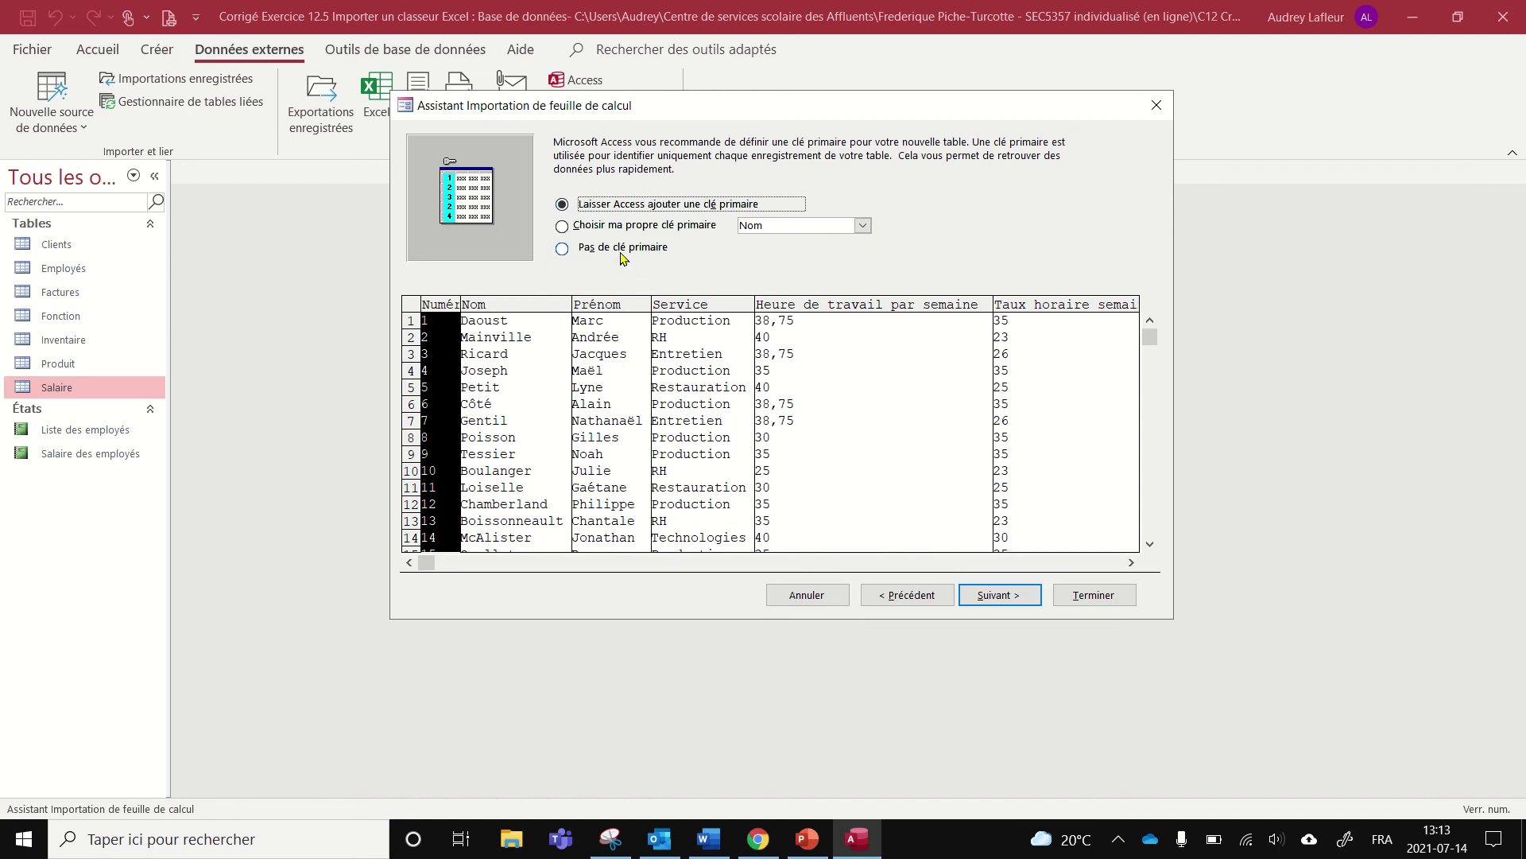
{"action": "left_click", "coordinate": [1006, 598]}
{"action": "left_click", "coordinate": [1006, 598]}
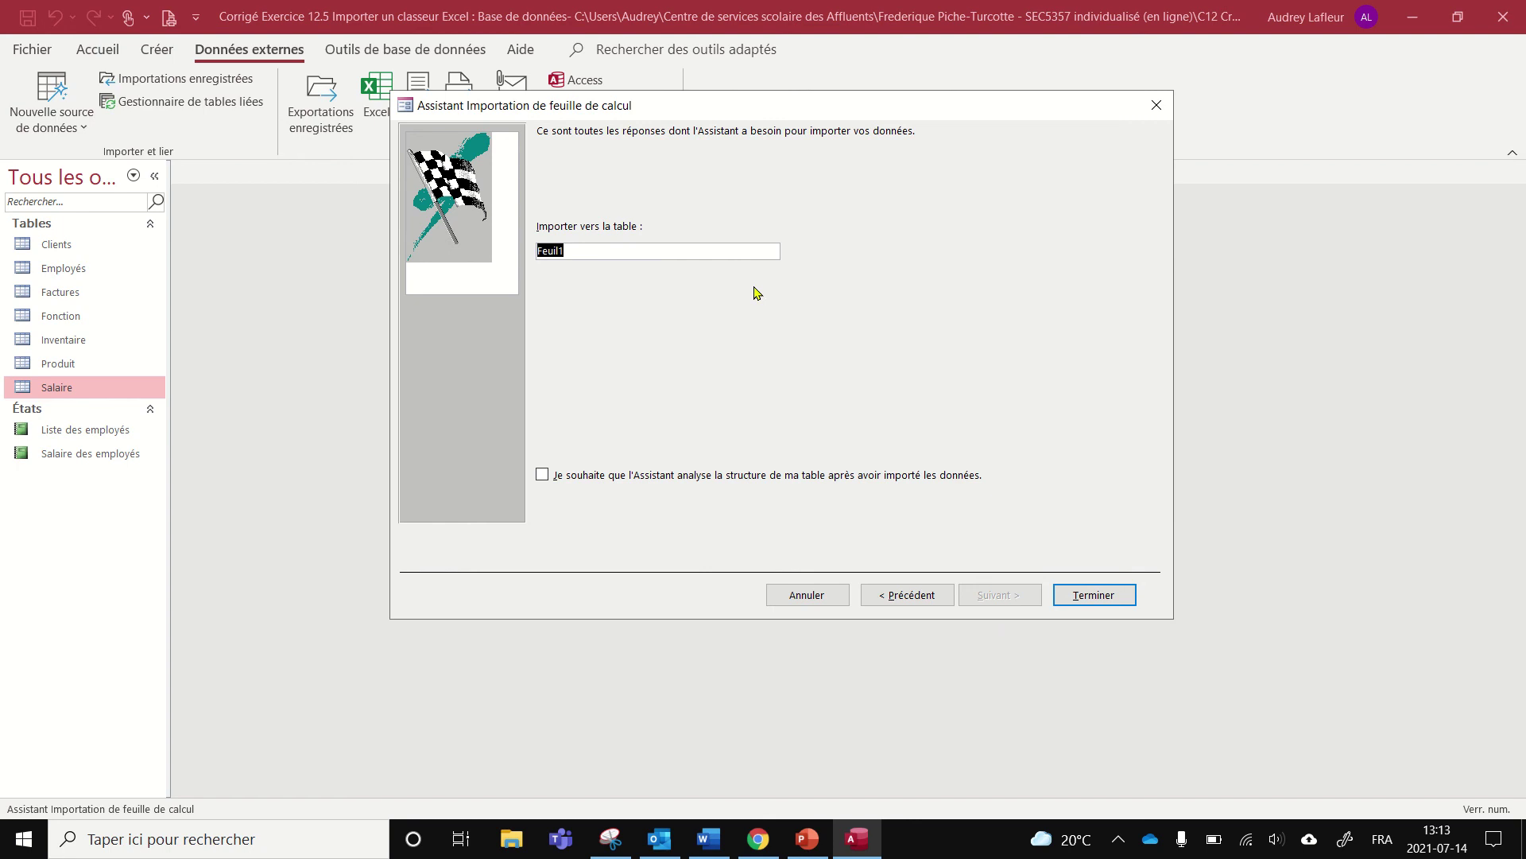
Step: Name the new table Rémunération, finish the import and close without saving the import steps
{"action": "type", "text": "Rémunération"}
{"action": "left_click", "coordinate": [1093, 595]}
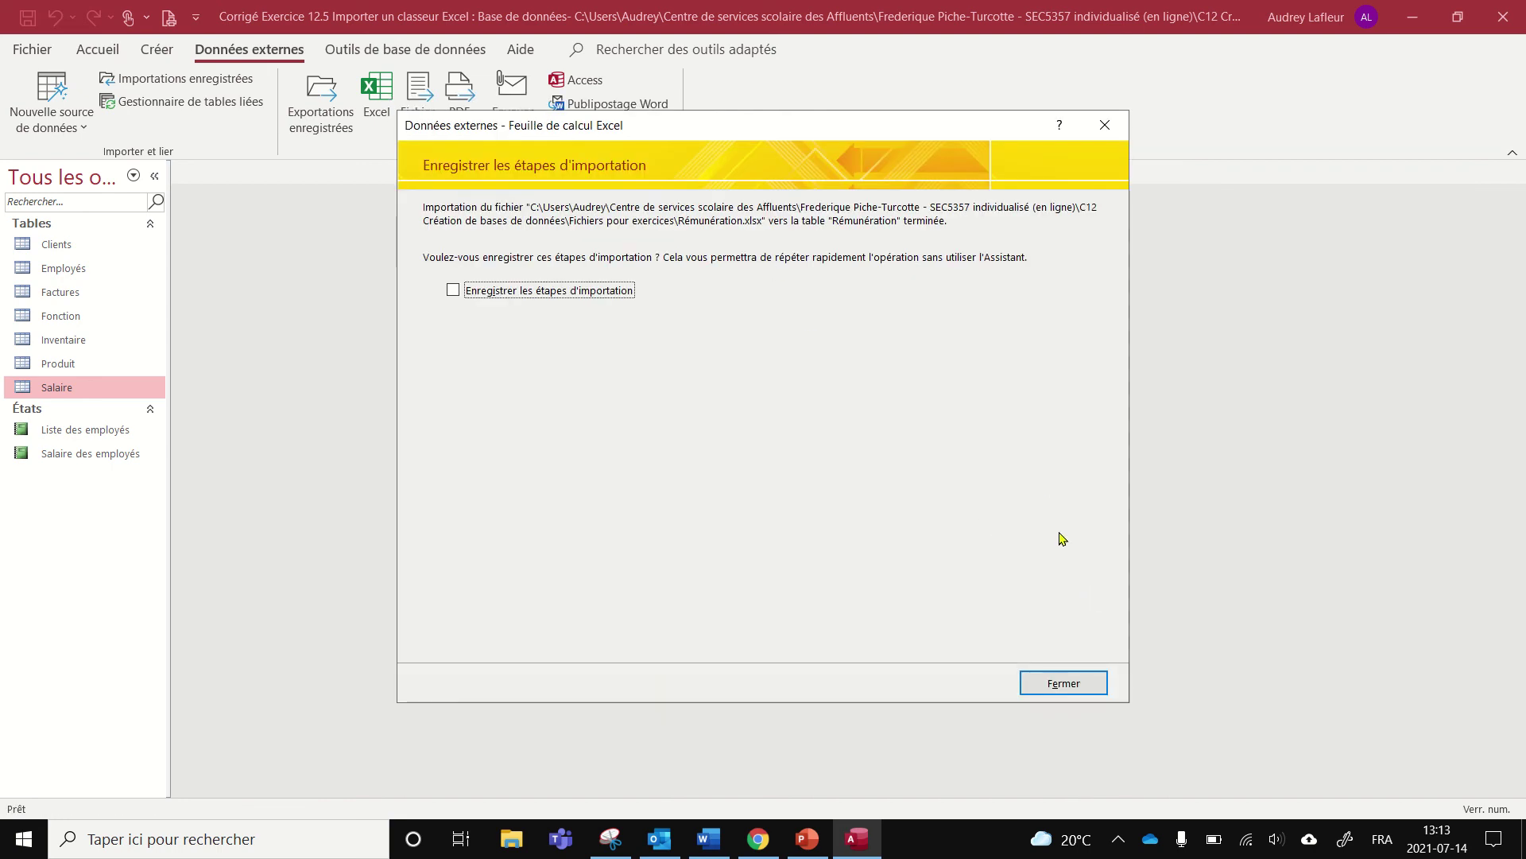
{"action": "left_click", "coordinate": [1073, 685]}
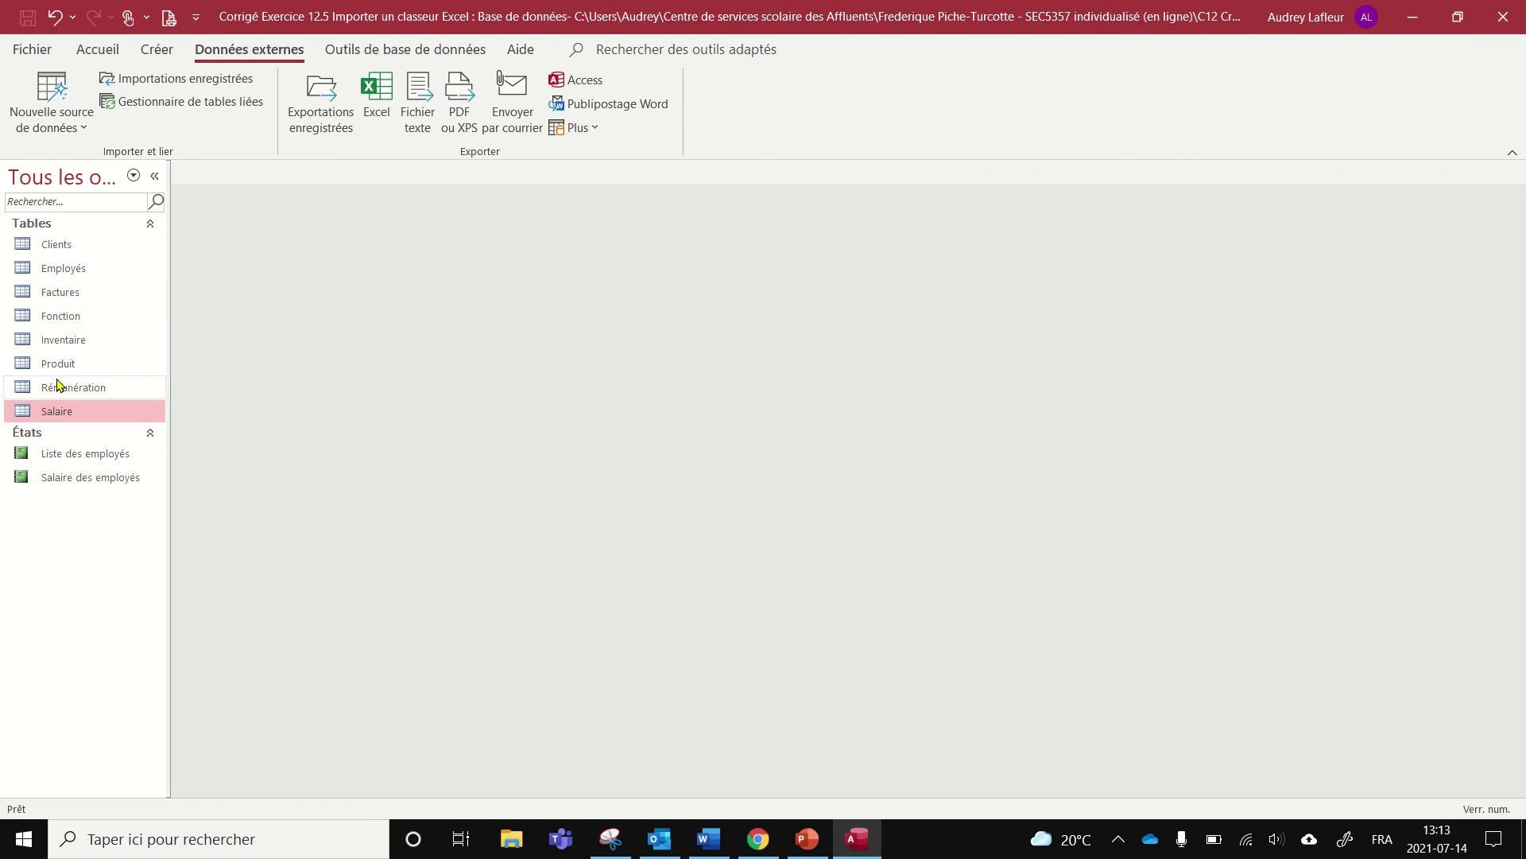
{"action": "left_click", "coordinate": [80, 390]}
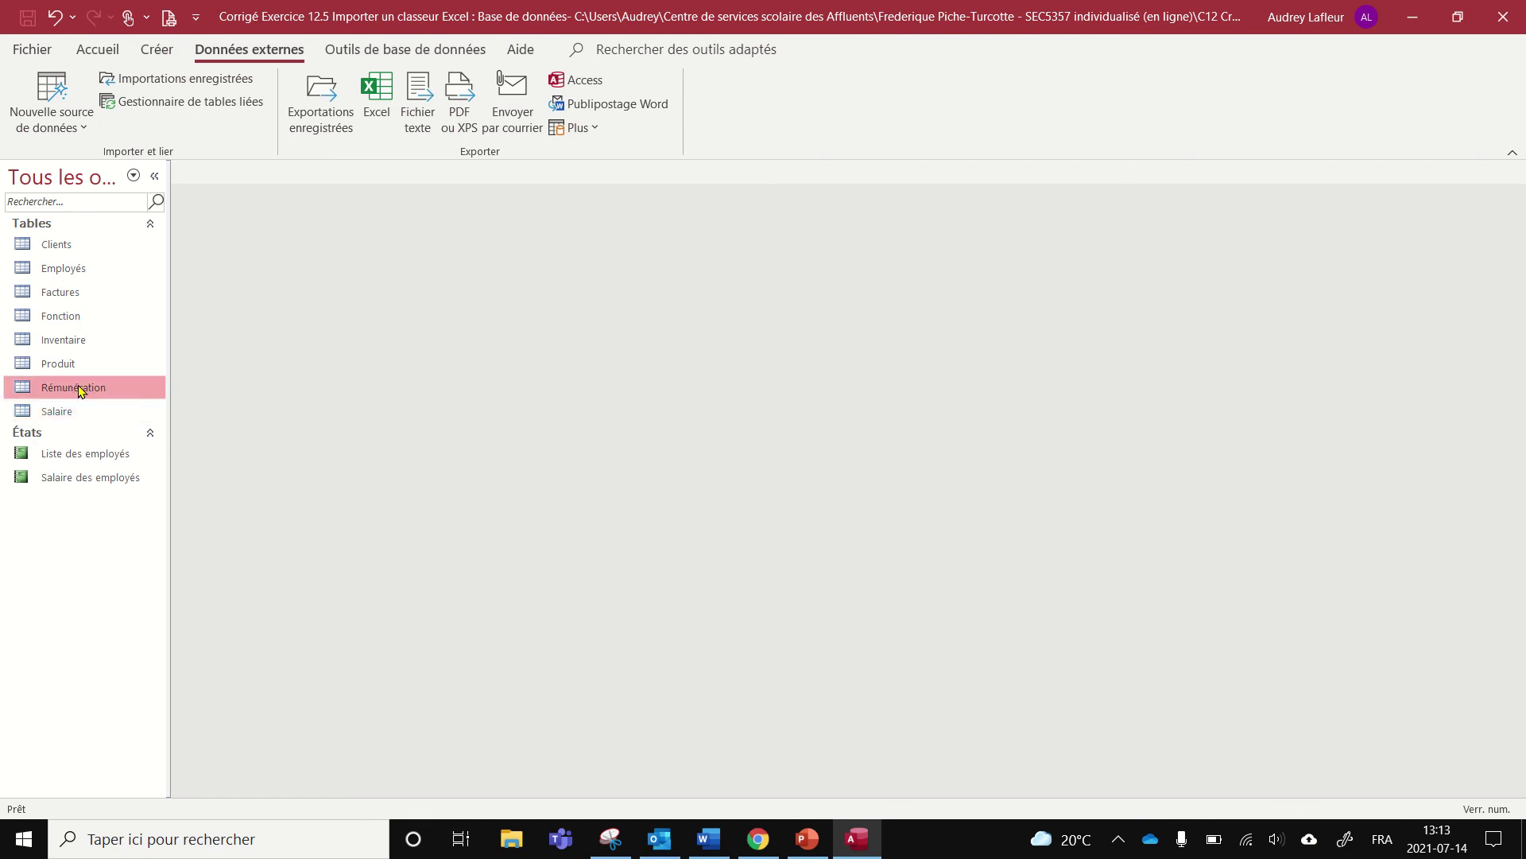
Step: Open the Rémunération table, inspect it in design view, then return to datasheet view
{"action": "double_click", "coordinate": [68, 390]}
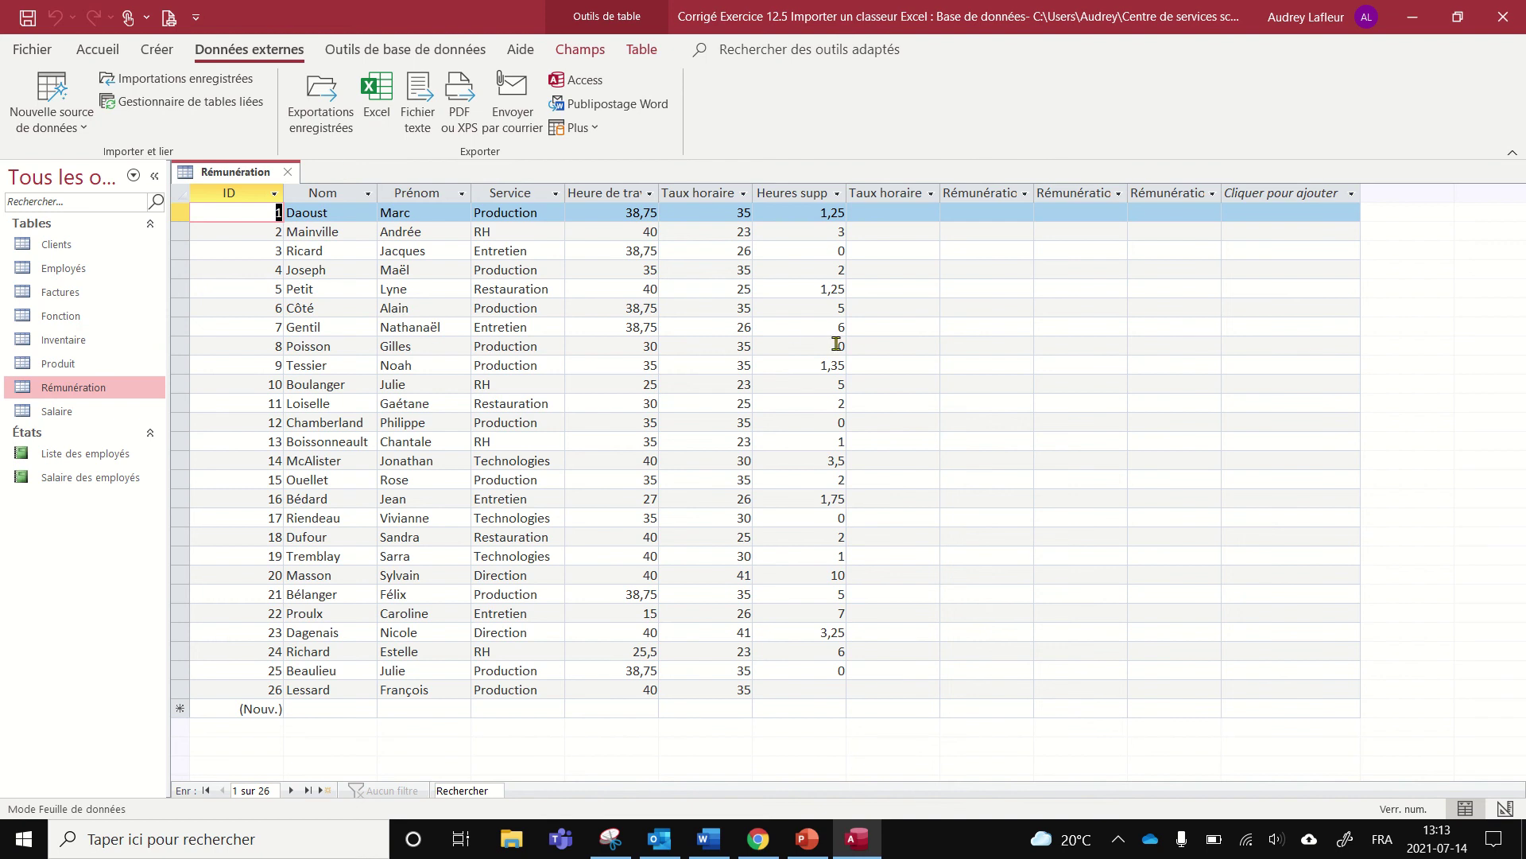
{"action": "left_click", "coordinate": [98, 49]}
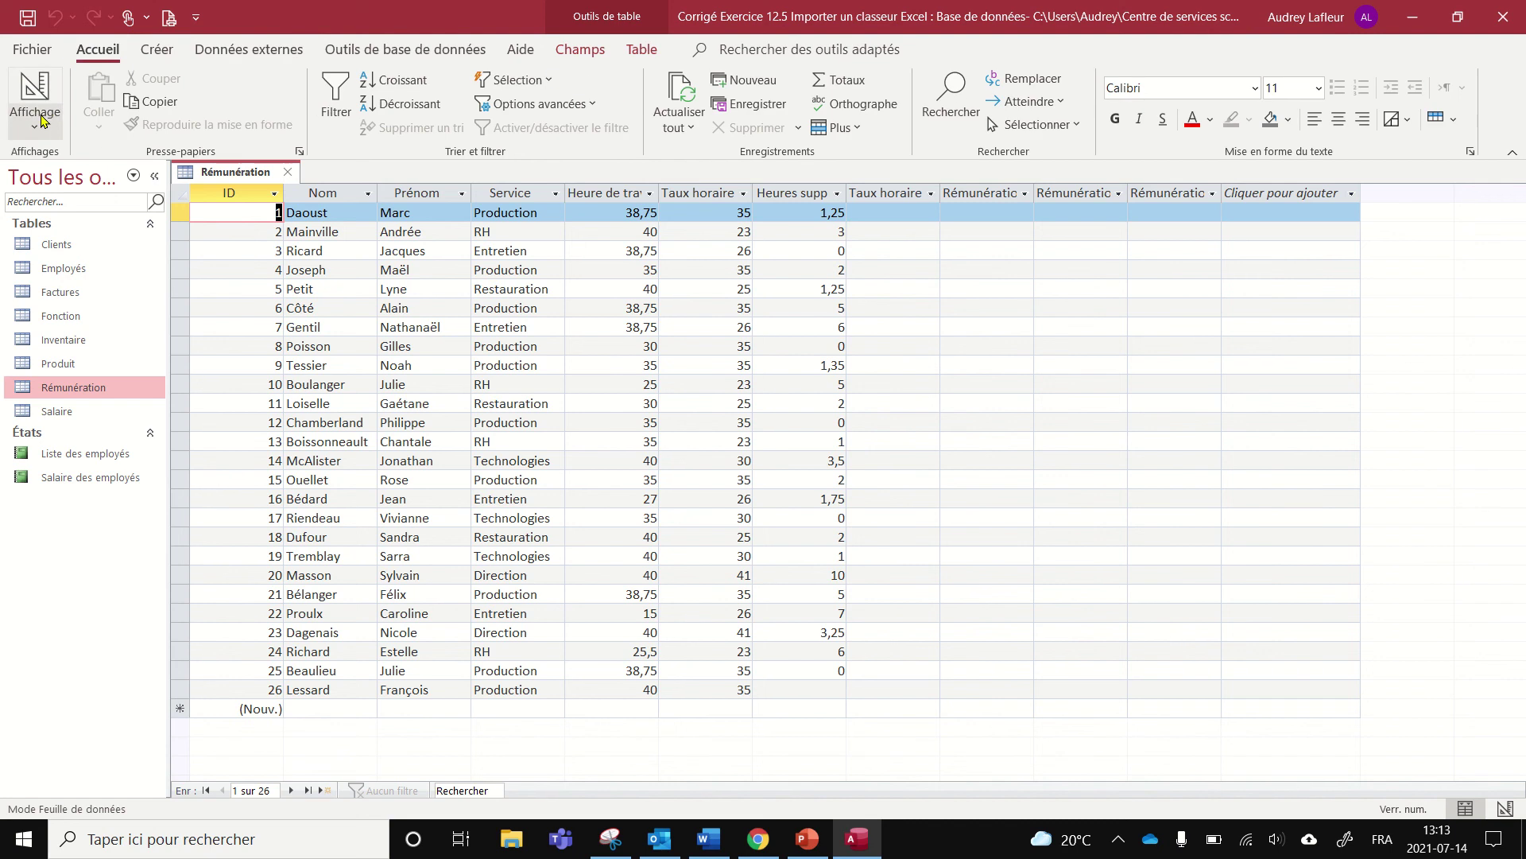
{"action": "left_click", "coordinate": [40, 121]}
{"action": "left_click", "coordinate": [67, 198]}
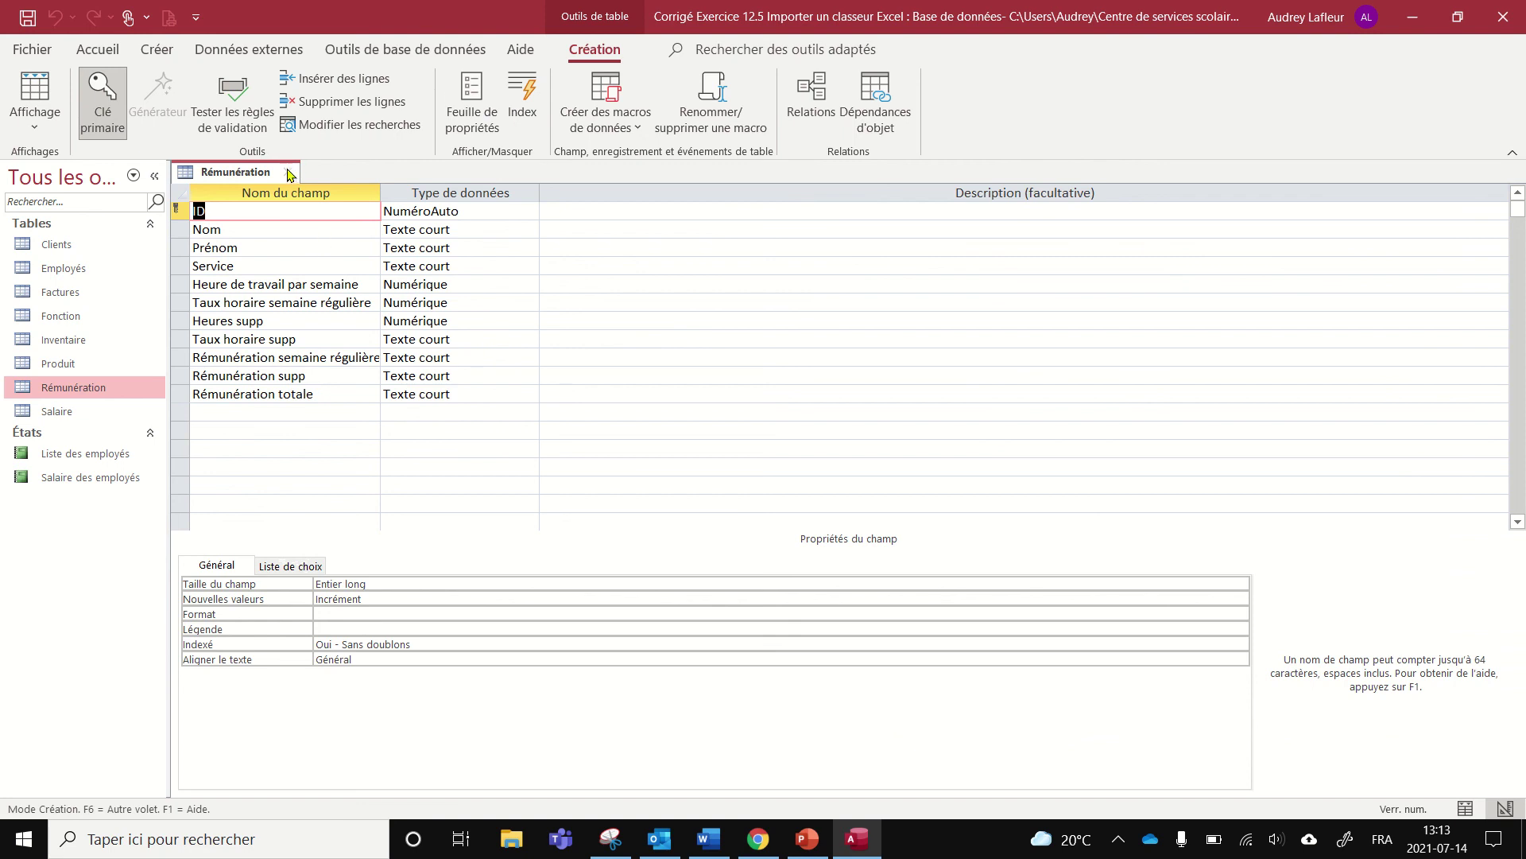
{"action": "left_click", "coordinate": [35, 99]}
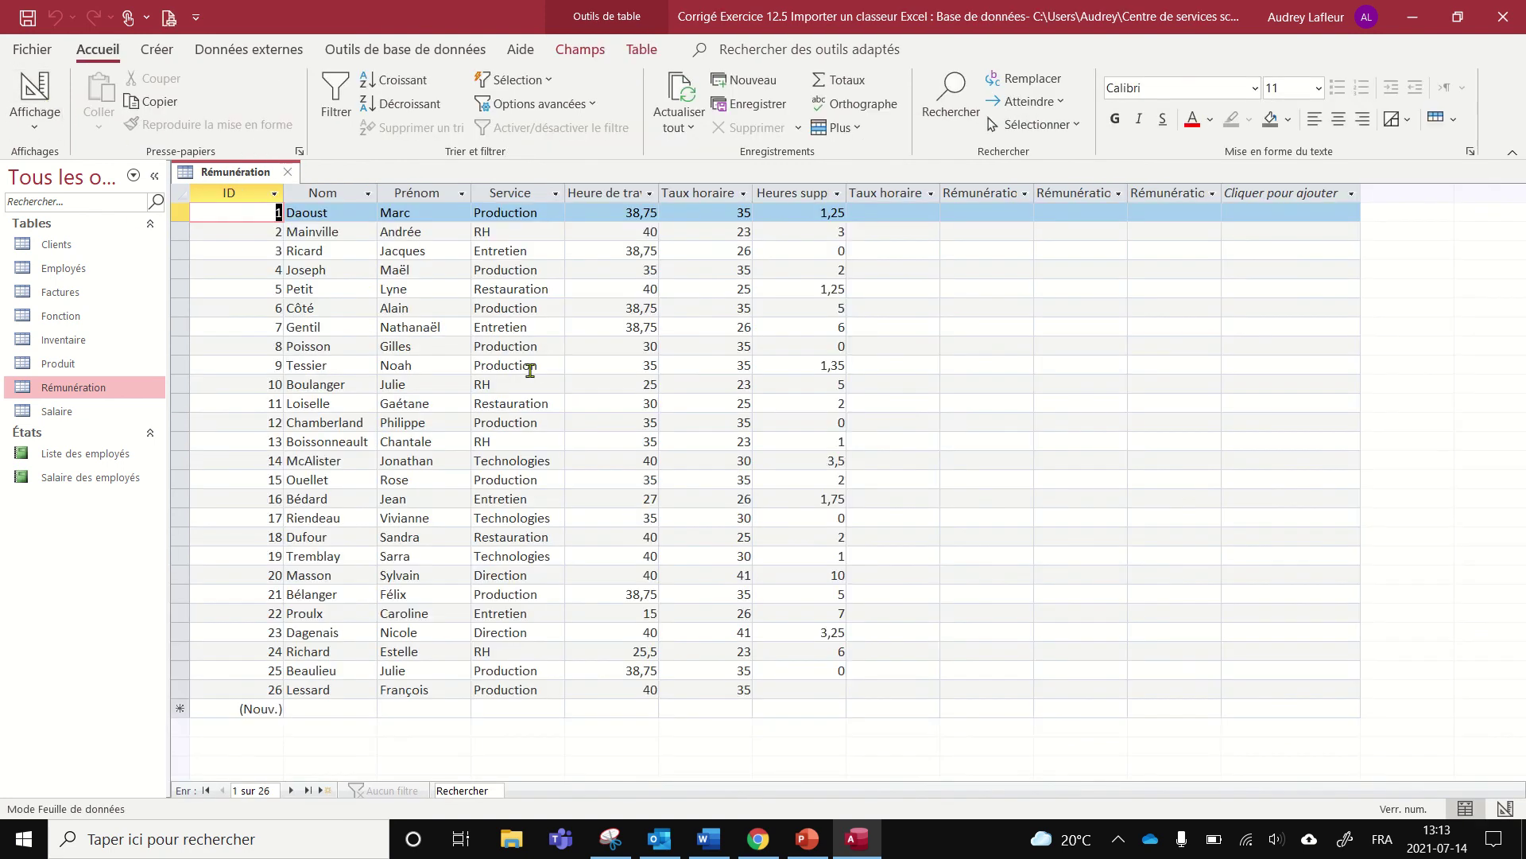